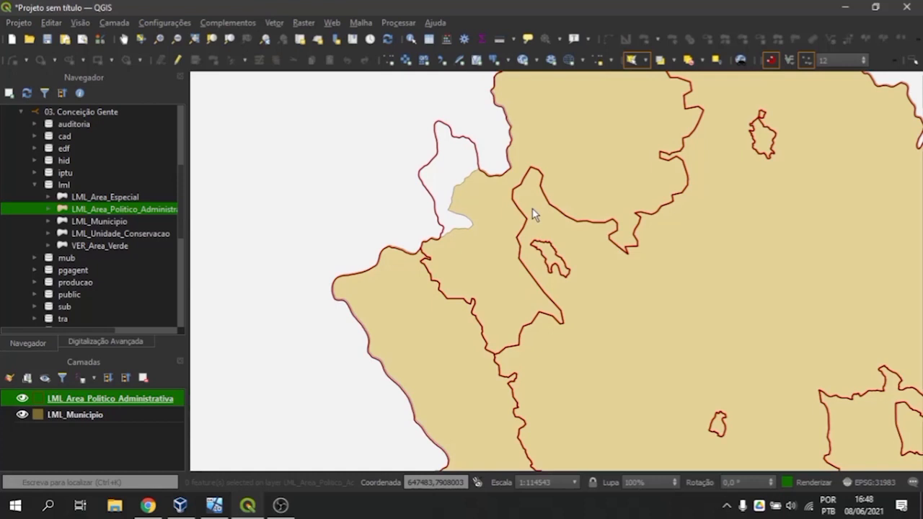
Hide the LML_Area_Politico_Administrativa layer to inspect the whole municipality polygon alone, and show the layer again
{"action": "scroll", "coordinate": [457, 175], "scroll_direction": "down", "scroll_amount": 1}
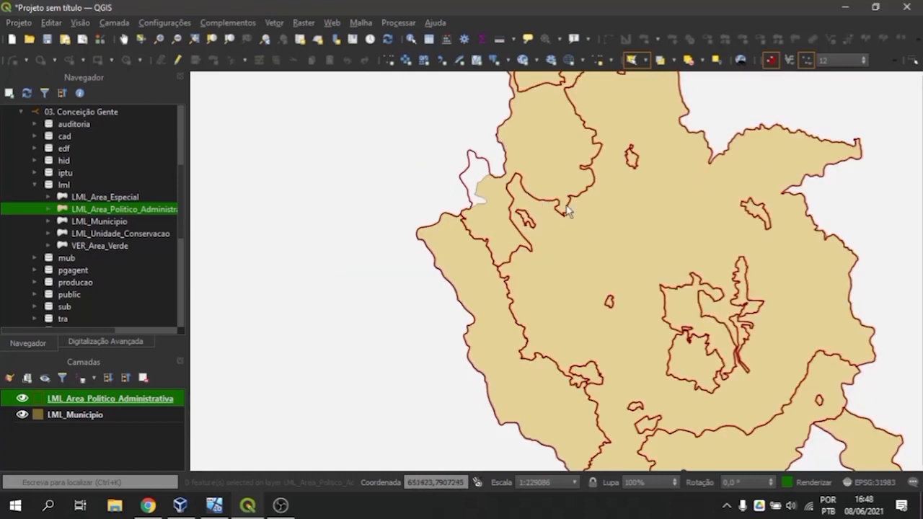
{"action": "scroll", "coordinate": [558, 187], "scroll_direction": "down", "scroll_amount": 1}
{"action": "left_click_drag", "start_coordinate": [616, 196], "coordinate": [621, 310]}
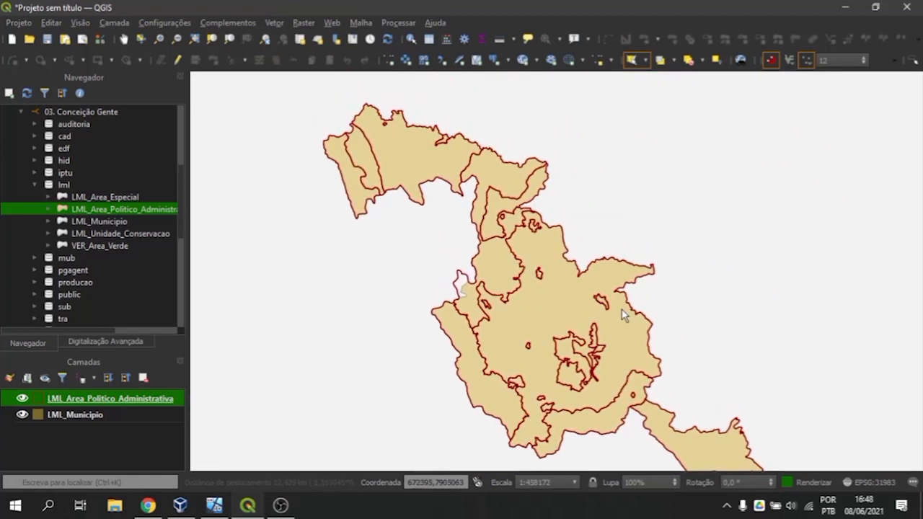
{"action": "left_click", "coordinate": [21, 399]}
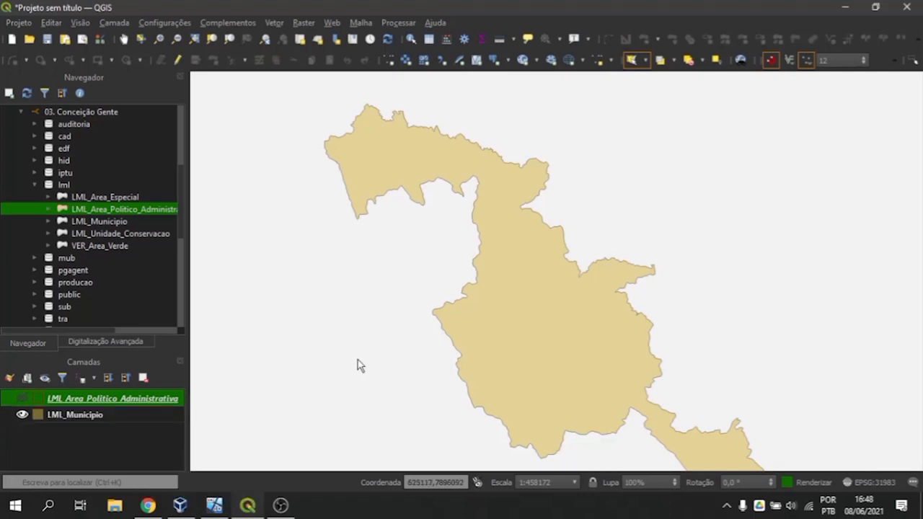
{"action": "left_click_drag", "start_coordinate": [575, 340], "coordinate": [562, 309]}
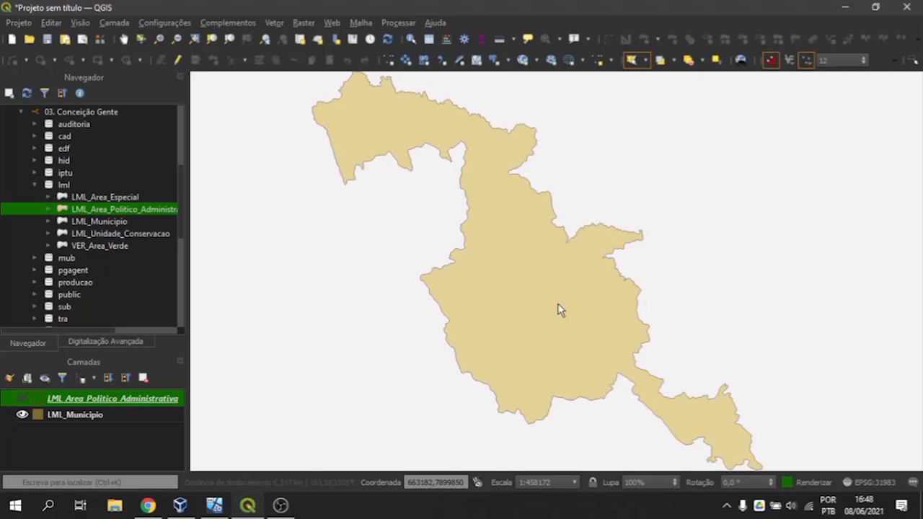
{"action": "left_click", "coordinate": [22, 399]}
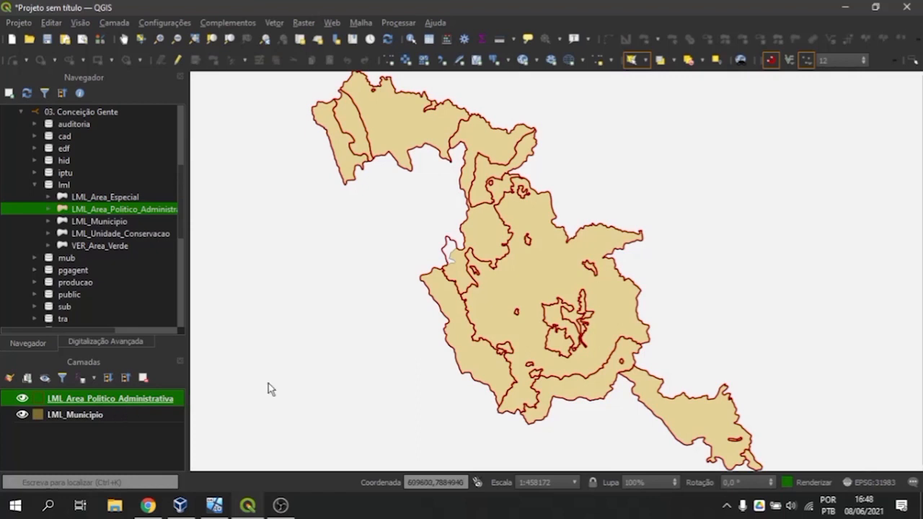
{"action": "scroll", "coordinate": [459, 264], "scroll_direction": "up", "scroll_amount": 1}
{"action": "scroll", "coordinate": [461, 258], "scroll_direction": "up", "scroll_amount": 1}
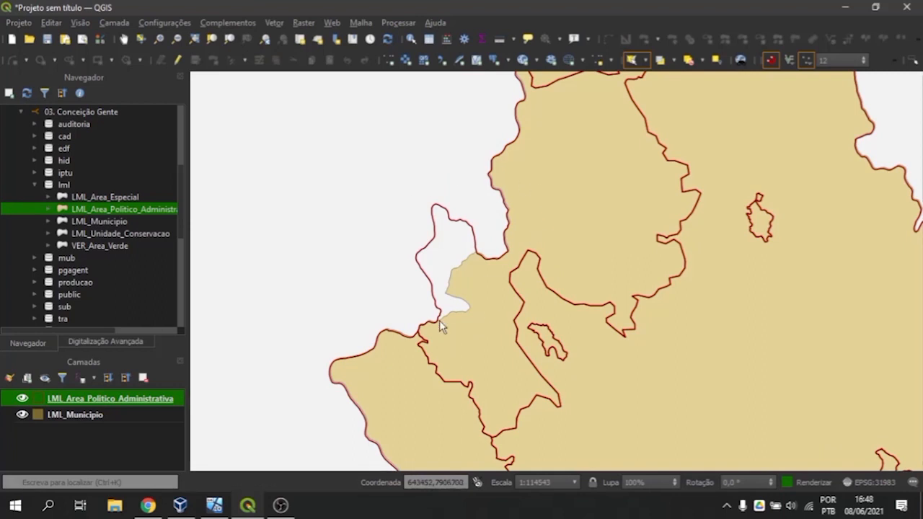
Collapse the 03. Conceição Gente connection and expand the 04. Conceição Local connection under PostGIS
{"action": "left_click", "coordinate": [35, 186]}
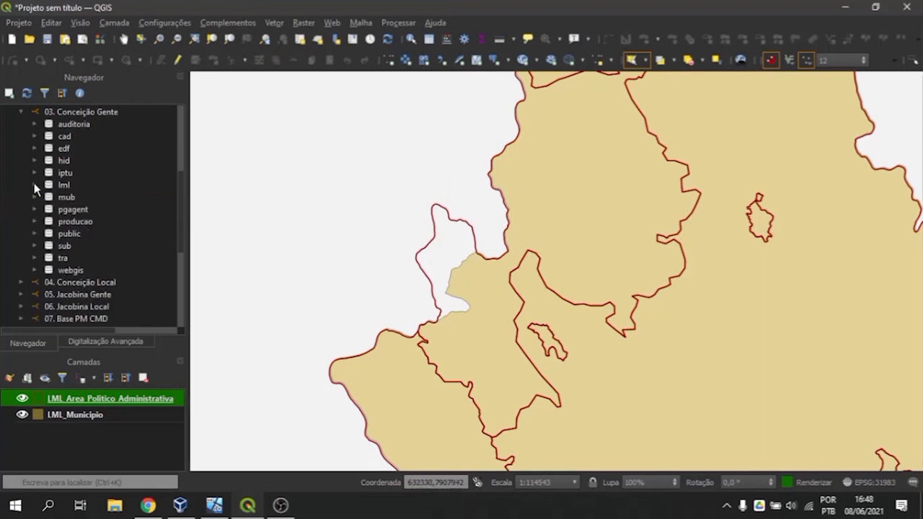
{"action": "left_click", "coordinate": [21, 113]}
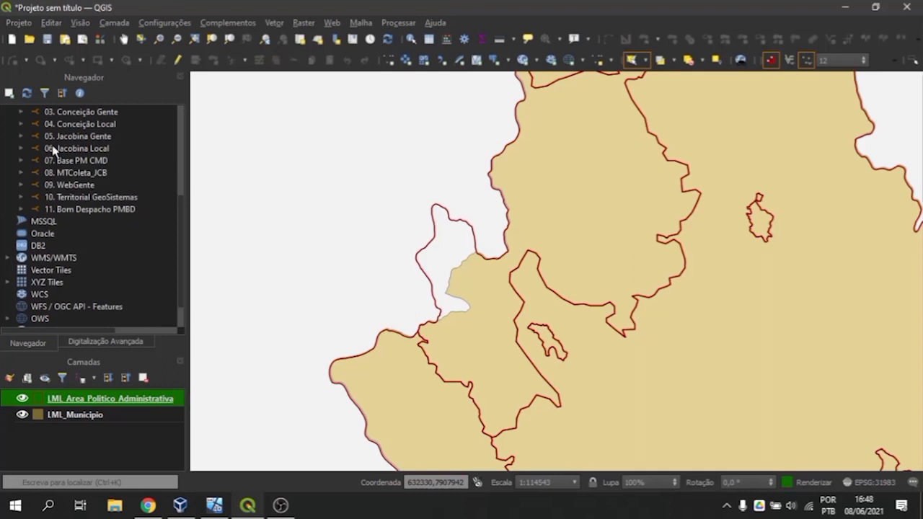
{"action": "scroll", "coordinate": [46, 155], "scroll_direction": "up", "scroll_amount": 2}
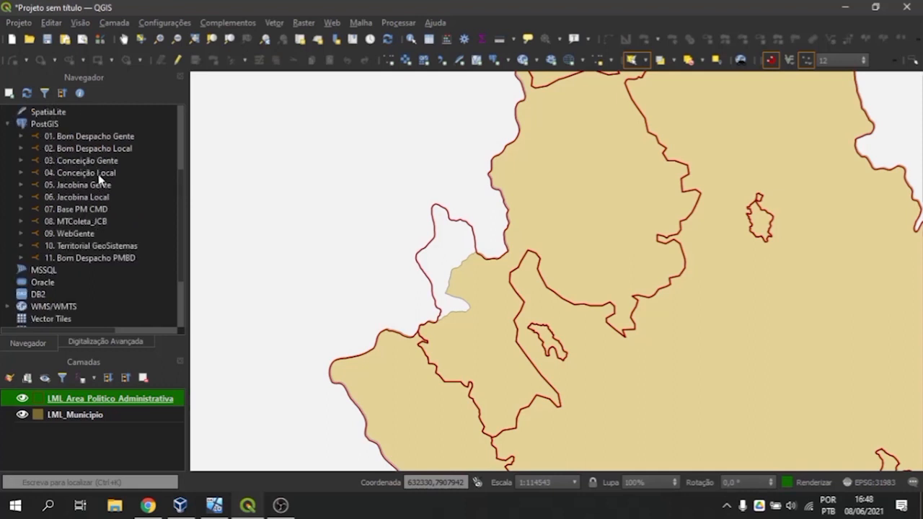
{"action": "double_click", "coordinate": [91, 175]}
{"action": "left_click", "coordinate": [89, 176]}
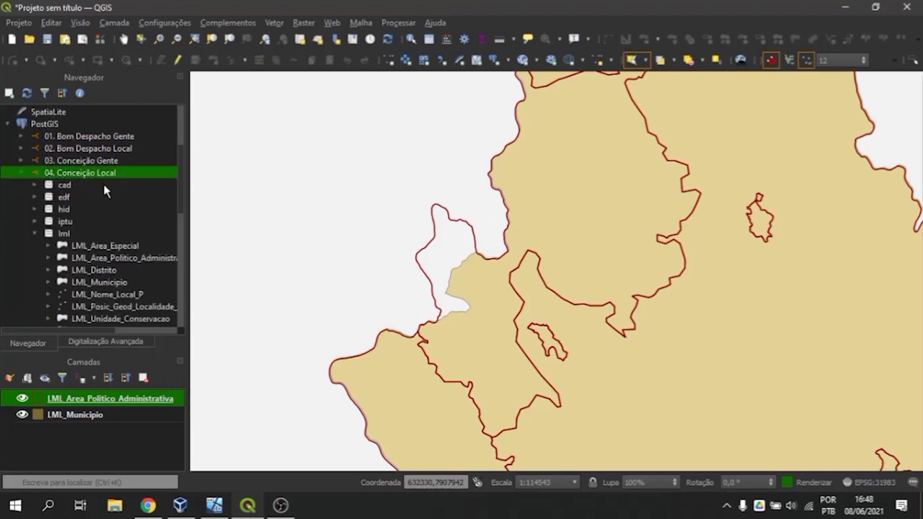
Browse the lml schema of 04. Conceição Local, picking LML_Distrito, LML_Municipio and finally LML_Area_Politico_Administrativa
{"action": "scroll", "coordinate": [106, 186], "scroll_direction": "down", "scroll_amount": 2}
{"action": "left_click", "coordinate": [72, 185]}
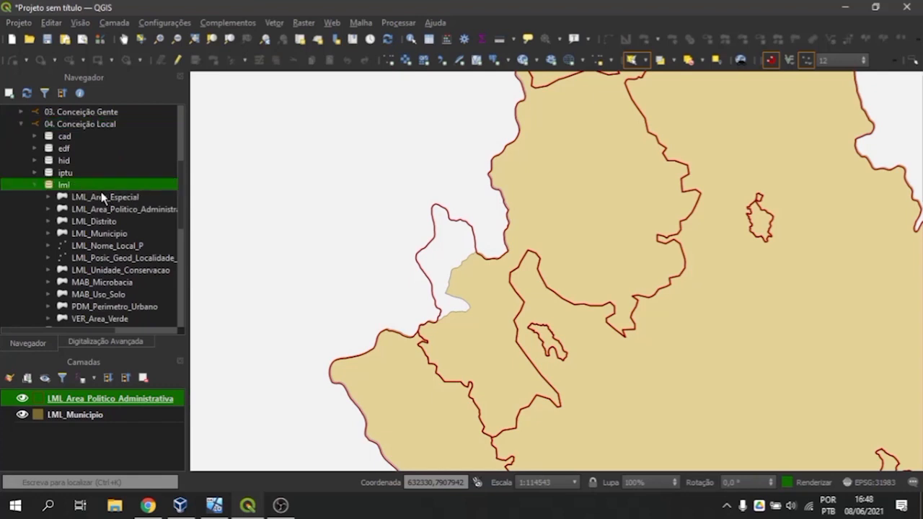
{"action": "scroll", "coordinate": [112, 199], "scroll_direction": "down", "scroll_amount": 2}
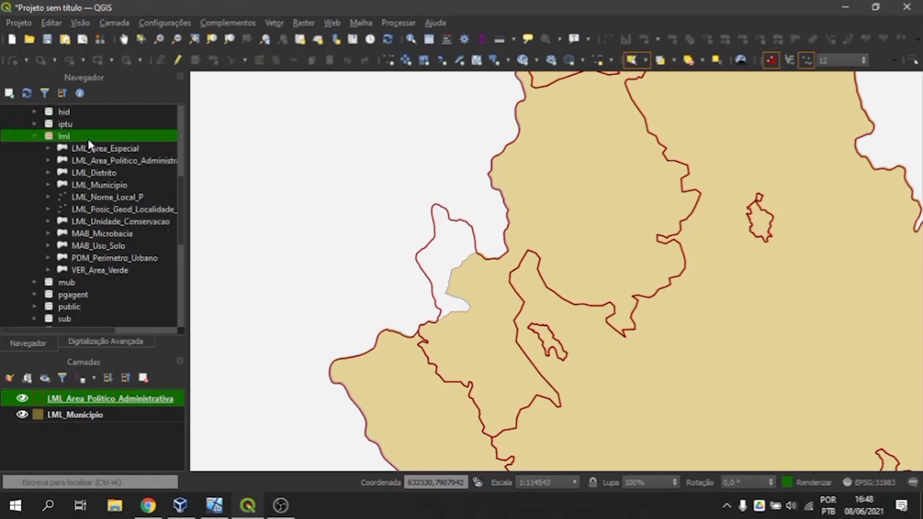
{"action": "left_click", "coordinate": [108, 175]}
{"action": "left_click", "coordinate": [130, 186]}
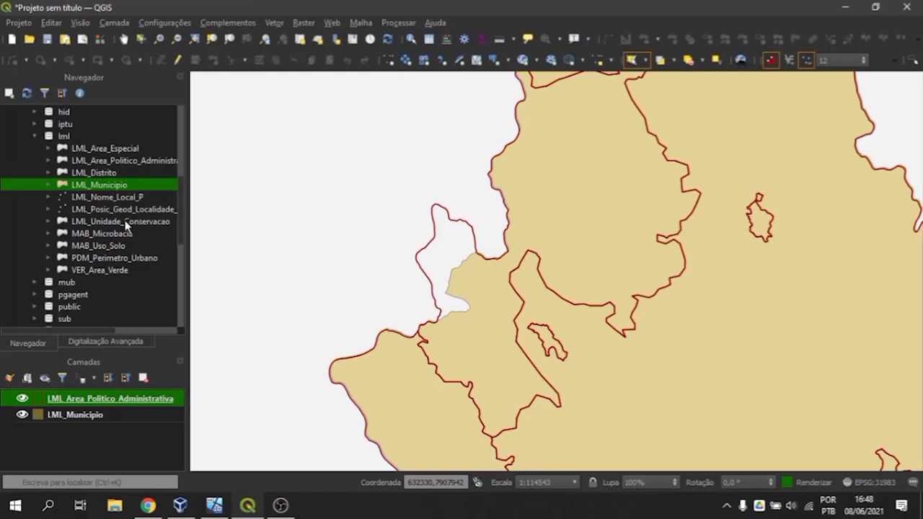
{"action": "left_click", "coordinate": [142, 162]}
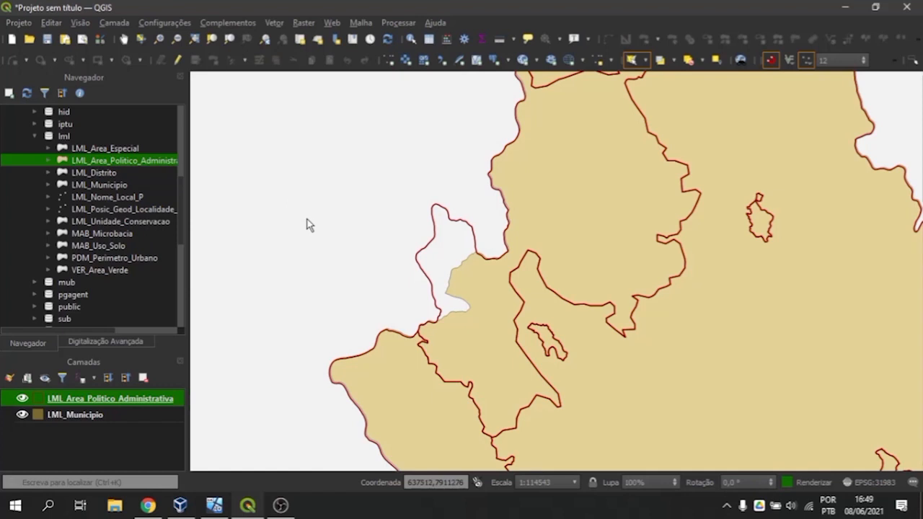
Examine where the administrative area outline departs from the LML_Municipio polygon around the western protrusion and its southern junction
{"action": "scroll", "coordinate": [399, 353], "scroll_direction": "down", "scroll_amount": 1}
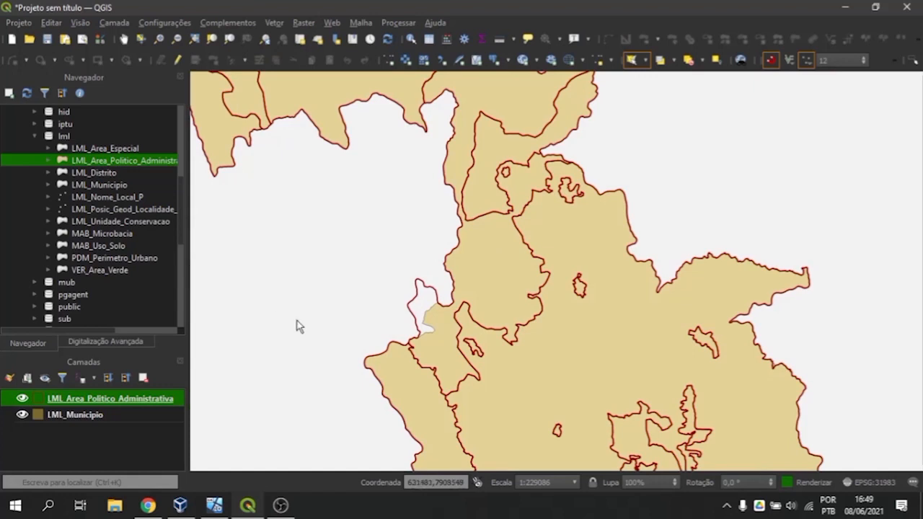
{"action": "scroll", "coordinate": [441, 332], "scroll_direction": "up", "scroll_amount": 1}
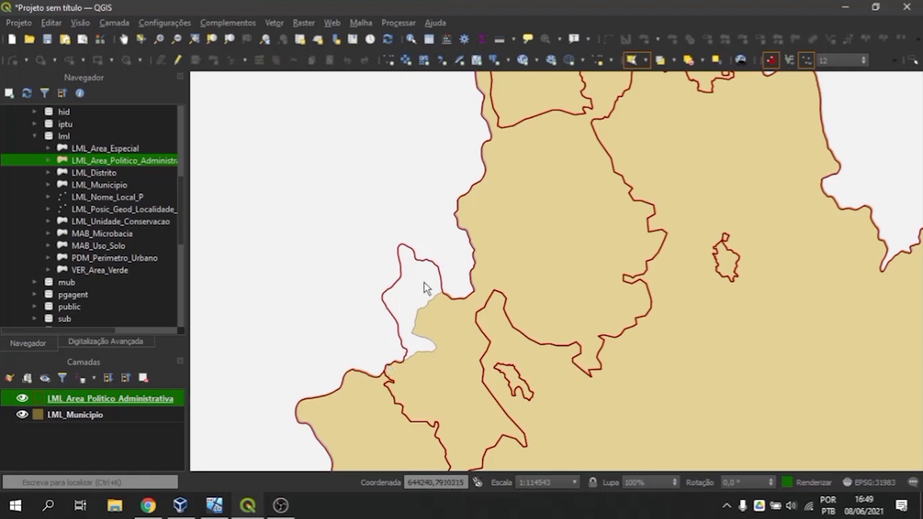
{"action": "scroll", "coordinate": [402, 363], "scroll_direction": "up", "scroll_amount": 2}
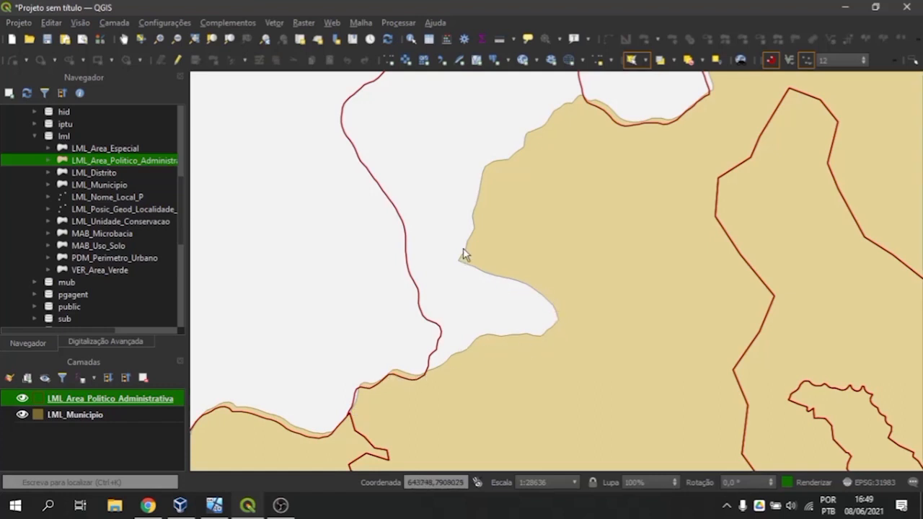
{"action": "left_click_drag", "start_coordinate": [545, 137], "coordinate": [530, 273]}
{"action": "scroll", "coordinate": [541, 272], "scroll_direction": "down", "scroll_amount": 1}
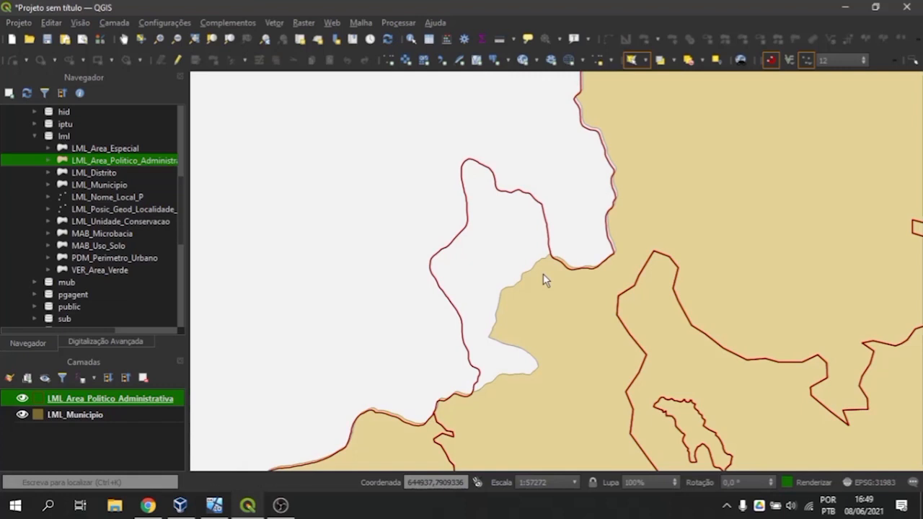
{"action": "left_click_drag", "start_coordinate": [474, 381], "coordinate": [442, 245]}
{"action": "scroll", "coordinate": [442, 244], "scroll_direction": "up", "scroll_amount": 1}
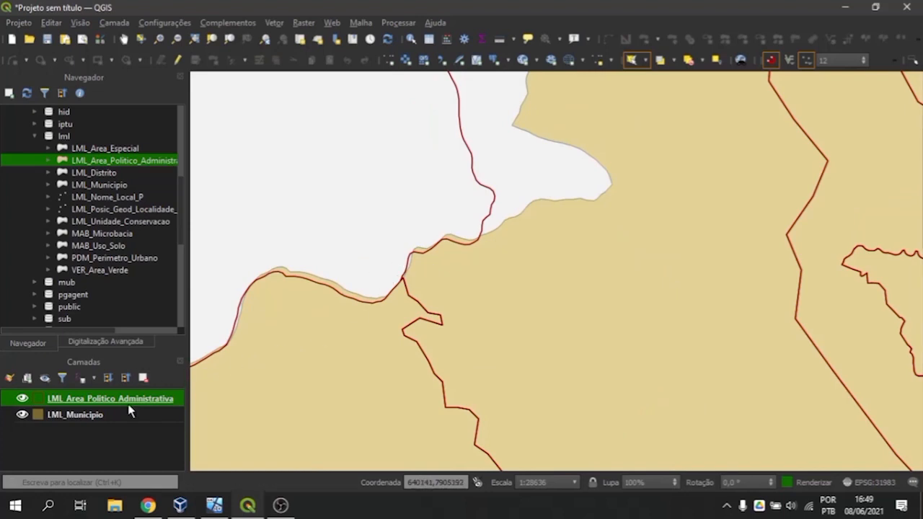
{"action": "scroll", "coordinate": [490, 220], "scroll_direction": "up", "scroll_amount": 1}
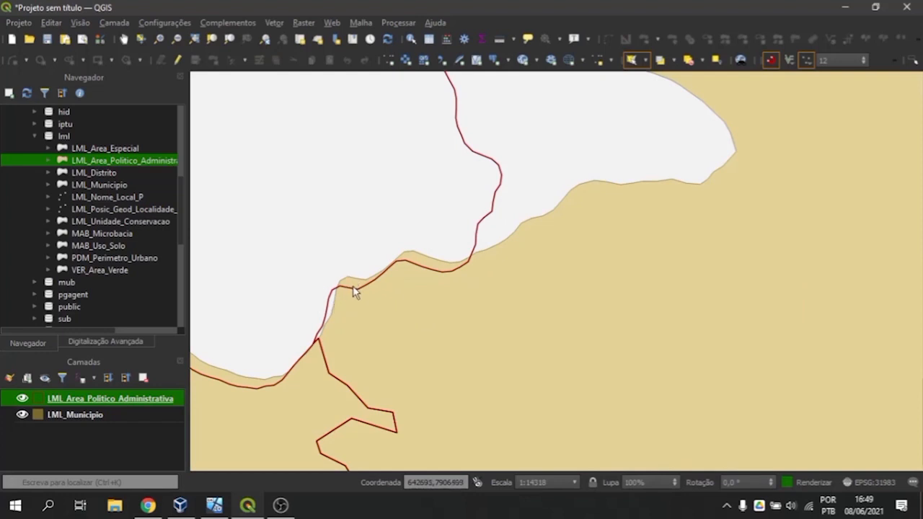
{"action": "left_click_drag", "start_coordinate": [509, 226], "coordinate": [437, 352]}
{"action": "scroll", "coordinate": [573, 221], "scroll_direction": "down", "scroll_amount": 2}
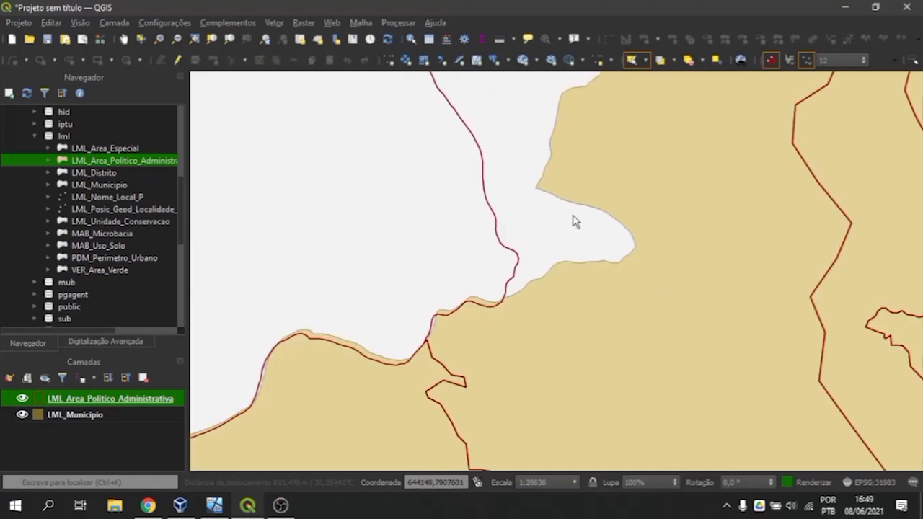
{"action": "left_click_drag", "start_coordinate": [655, 191], "coordinate": [570, 184]}
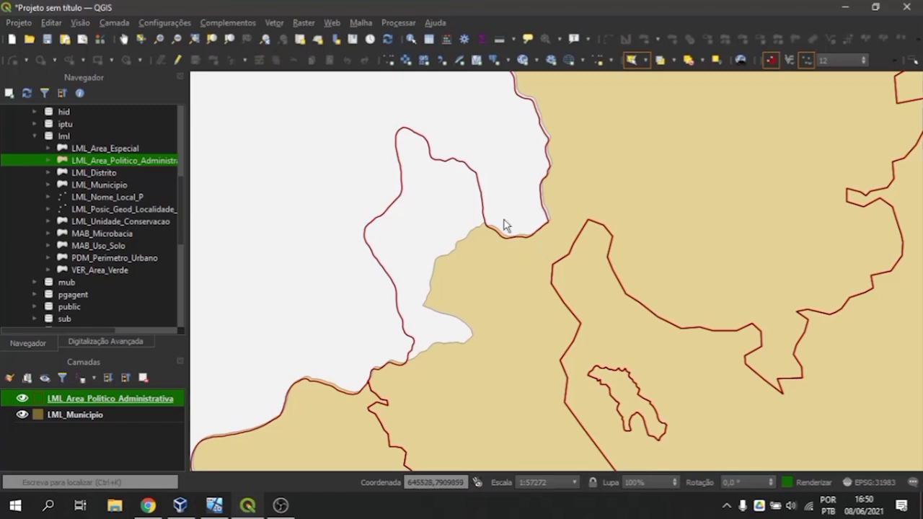
Compare the administrative outline with the municipality edge at the northern junction of the western protrusion
{"action": "scroll", "coordinate": [506, 227], "scroll_direction": "up", "scroll_amount": 2}
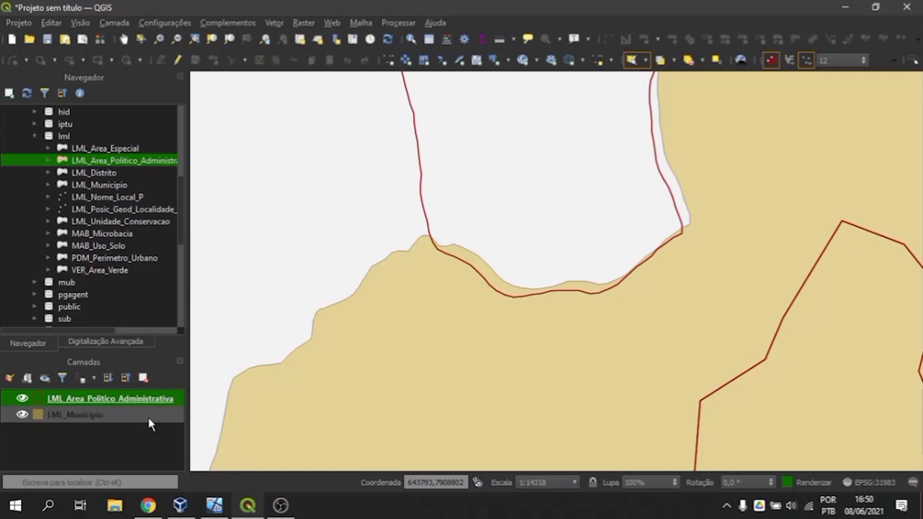
{"action": "scroll", "coordinate": [550, 243], "scroll_direction": "down", "scroll_amount": 1}
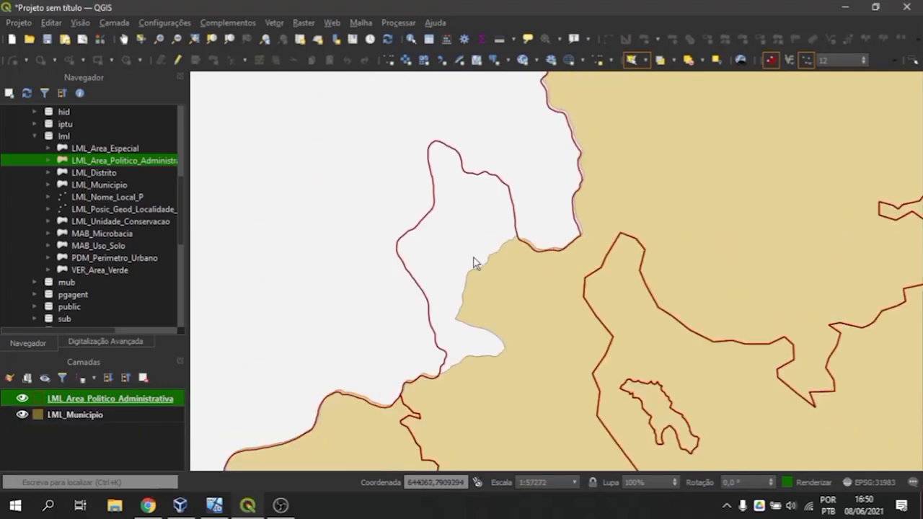
{"action": "scroll", "coordinate": [488, 187], "scroll_direction": "down", "scroll_amount": 1}
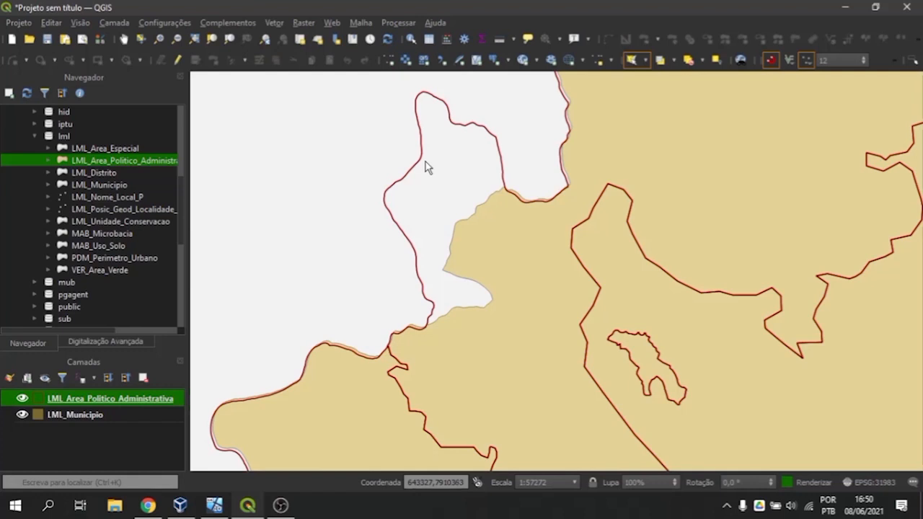
{"action": "scroll", "coordinate": [426, 162], "scroll_direction": "up", "scroll_amount": 2}
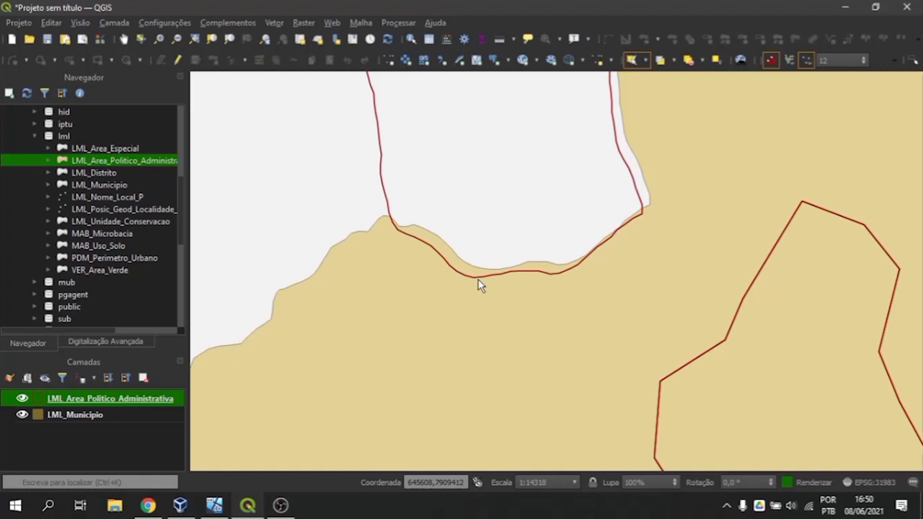
{"action": "scroll", "coordinate": [527, 268], "scroll_direction": "down", "scroll_amount": 1}
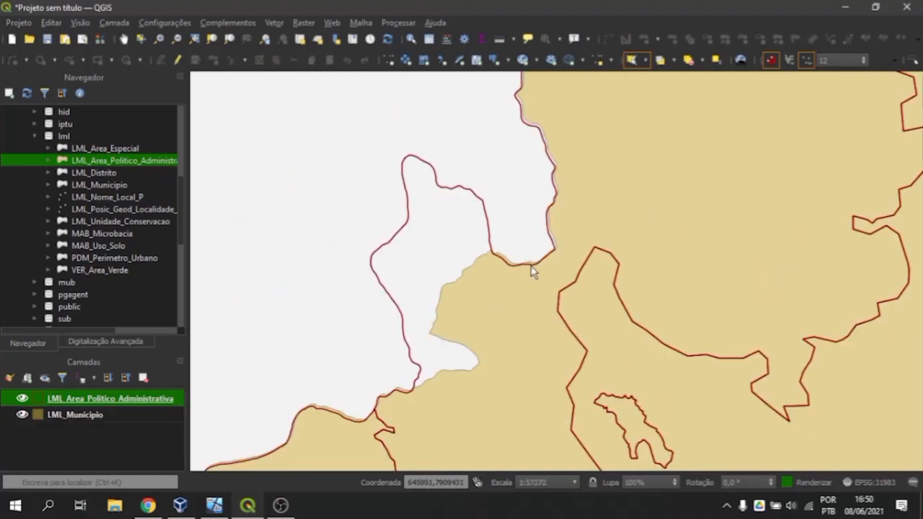
{"action": "scroll", "coordinate": [532, 268], "scroll_direction": "up", "scroll_amount": 1}
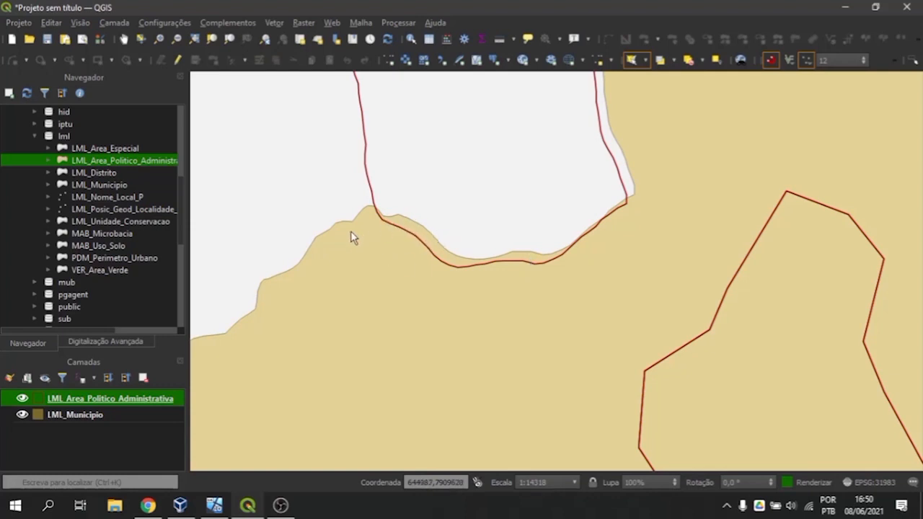
{"action": "scroll", "coordinate": [418, 184], "scroll_direction": "down", "scroll_amount": 1}
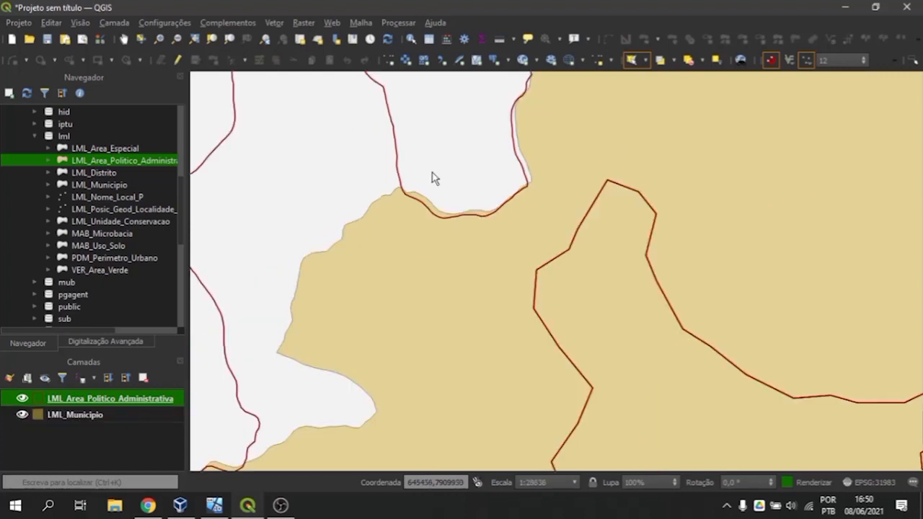
{"action": "scroll", "coordinate": [414, 198], "scroll_direction": "down", "scroll_amount": 1}
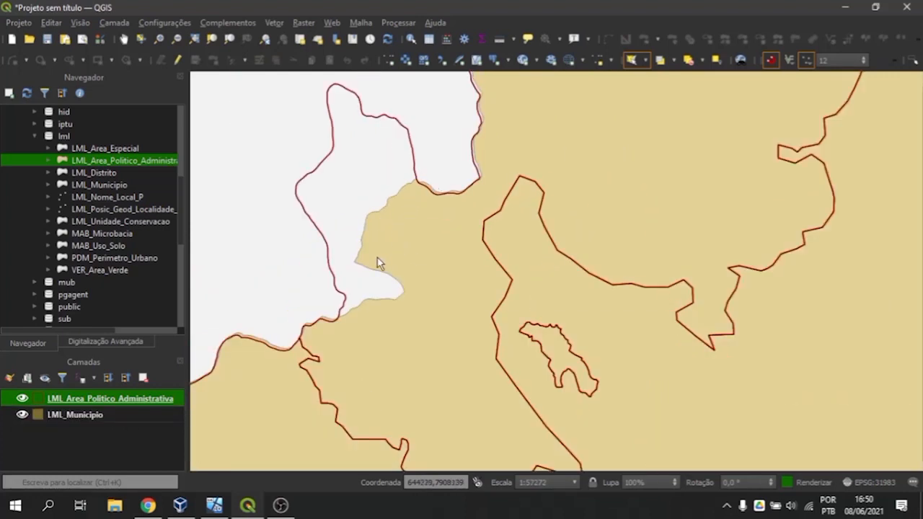
Enable editing on the LML_Area_Politico_Administrativa layer and activate the Vertex tool at the protrusion's southern junction
{"action": "scroll", "coordinate": [318, 339], "scroll_direction": "up", "scroll_amount": 2}
{"action": "left_click_drag", "start_coordinate": [304, 318], "coordinate": [401, 336]}
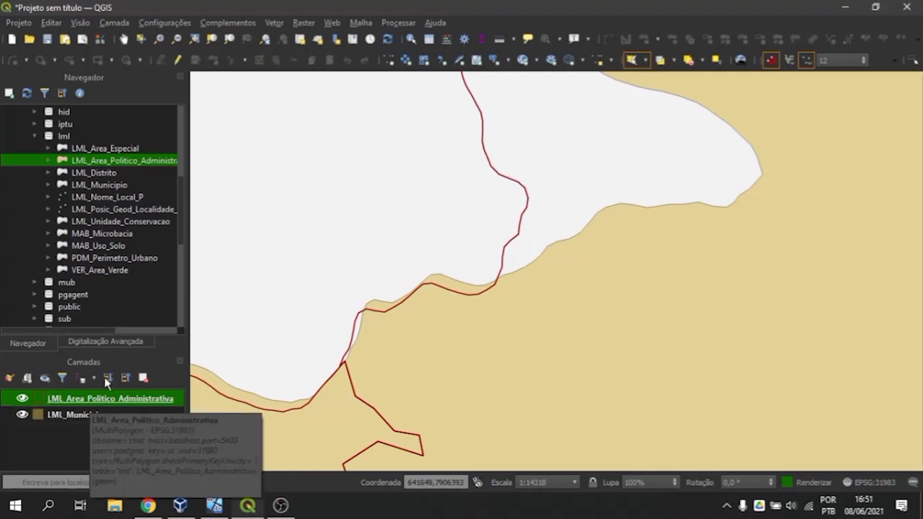
{"action": "left_click", "coordinate": [178, 58]}
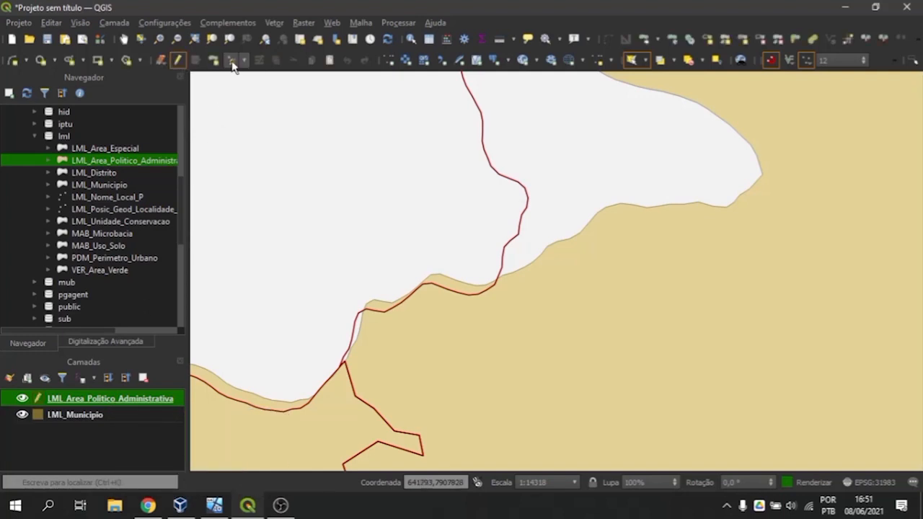
{"action": "left_click", "coordinate": [232, 62]}
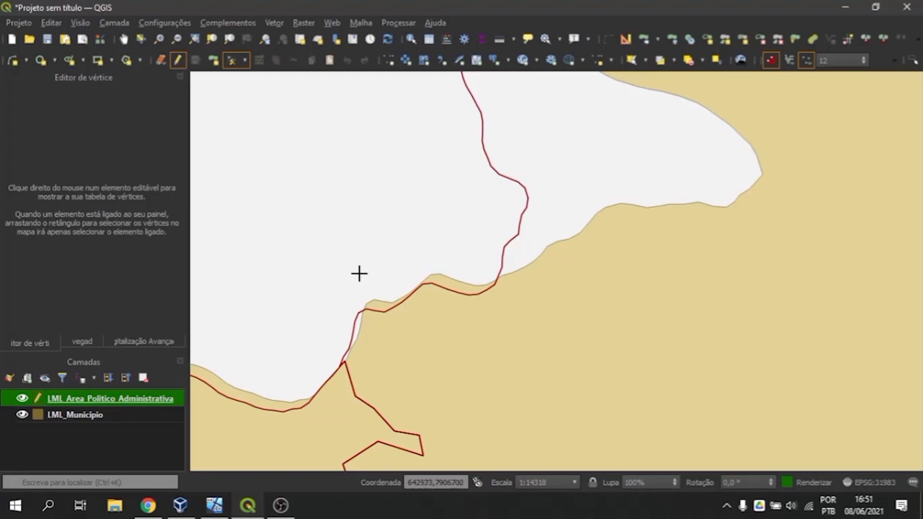
Move four administrative outline vertices at the western end of the protrusion's southern junction outward, beyond the municipality edge
{"action": "left_click_drag", "start_coordinate": [376, 280], "coordinate": [317, 194]}
{"action": "scroll", "coordinate": [291, 181], "scroll_direction": "up", "scroll_amount": 2}
{"action": "left_click_drag", "start_coordinate": [326, 249], "coordinate": [535, 321]}
{"action": "left_click", "coordinate": [356, 185]}
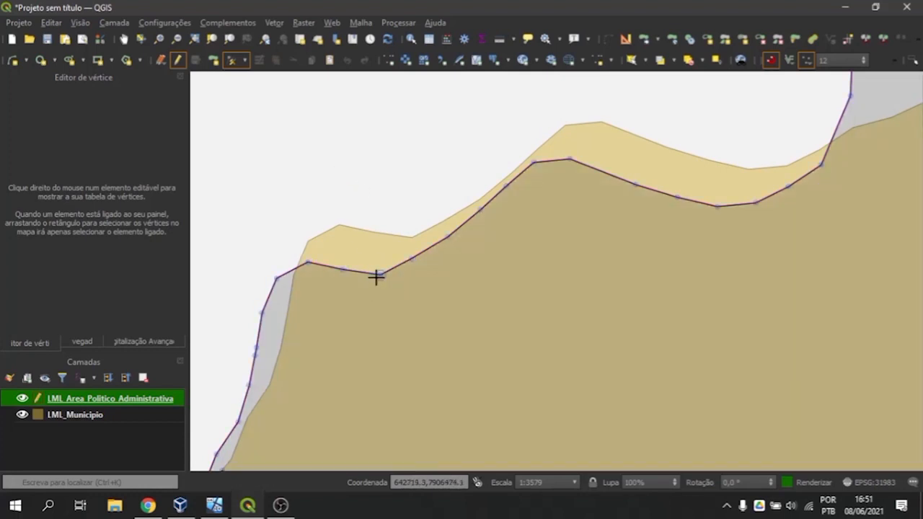
{"action": "left_click", "coordinate": [380, 274]}
{"action": "left_click", "coordinate": [362, 184]}
{"action": "left_click_drag", "start_coordinate": [257, 203], "coordinate": [375, 293]}
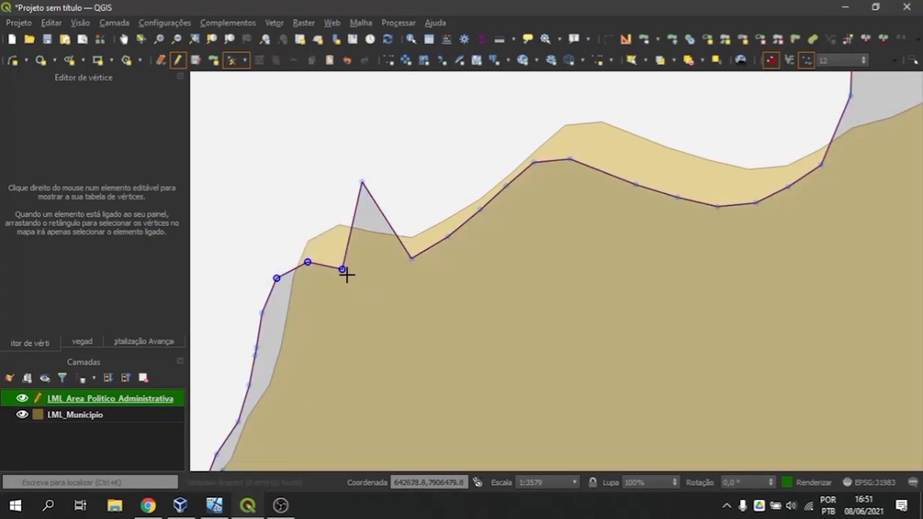
{"action": "left_click", "coordinate": [342, 268]}
{"action": "left_click", "coordinate": [294, 208]}
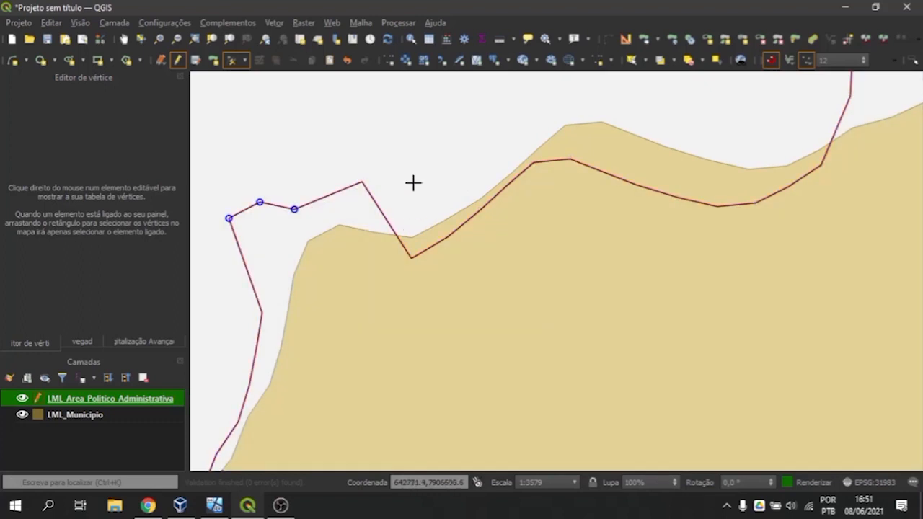
Move the next four outline vertices northeast along the southern junction outside the municipality edge
{"action": "left_click_drag", "start_coordinate": [413, 185], "coordinate": [413, 235]}
{"action": "left_click_drag", "start_coordinate": [346, 247], "coordinate": [645, 325]}
{"action": "left_click", "coordinate": [399, 179]}
{"action": "left_click", "coordinate": [480, 257]}
{"action": "left_click", "coordinate": [458, 146]}
{"action": "left_click", "coordinate": [510, 235]}
{"action": "left_click", "coordinate": [494, 144]}
Shift the group of eight vertices along the eastern stretch of the southern junction north of the municipality edge
{"action": "left_click_drag", "start_coordinate": [495, 187], "coordinate": [892, 307]}
{"action": "left_click", "coordinate": [755, 252]}
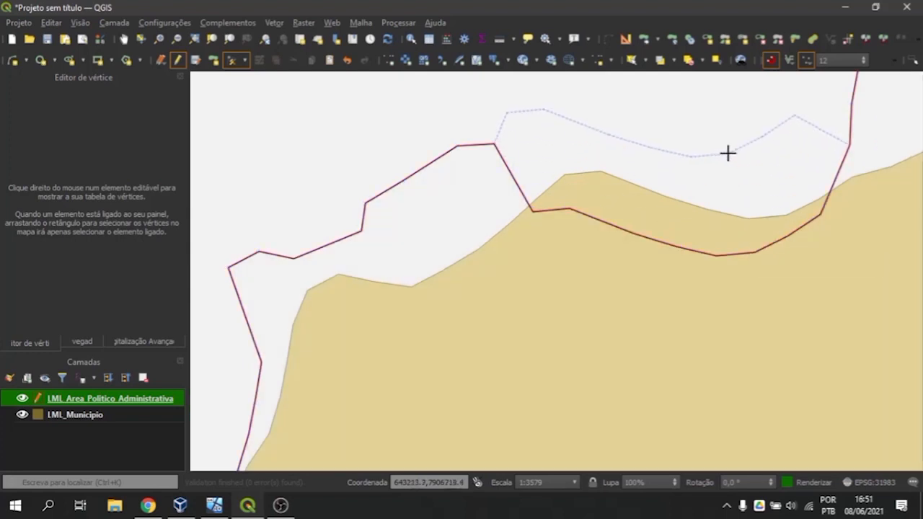
{"action": "left_click", "coordinate": [729, 152]}
{"action": "scroll", "coordinate": [639, 277], "scroll_direction": "down", "scroll_amount": 1}
{"action": "scroll", "coordinate": [612, 229], "scroll_direction": "down", "scroll_amount": 2}
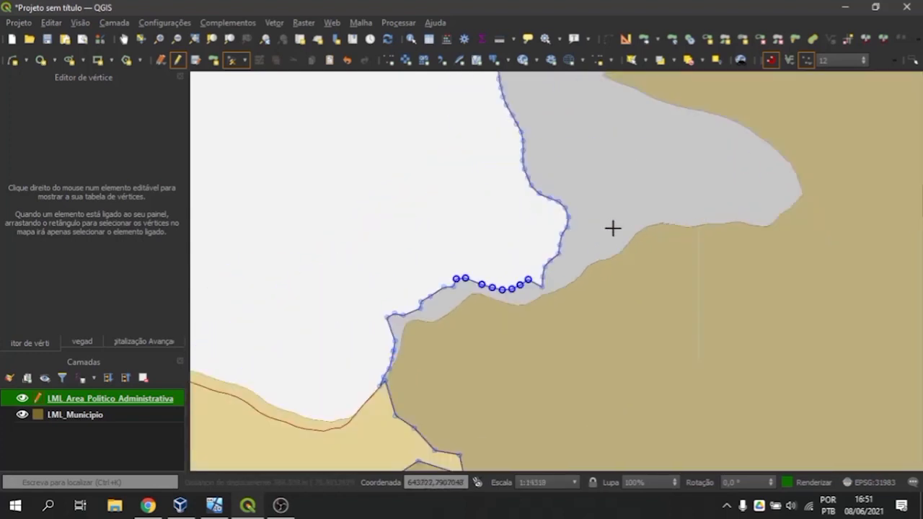
Shift the group of outline vertices at the protrusion's northern junction outward, off the municipality polygon
{"action": "scroll", "coordinate": [628, 281], "scroll_direction": "up", "scroll_amount": 3}
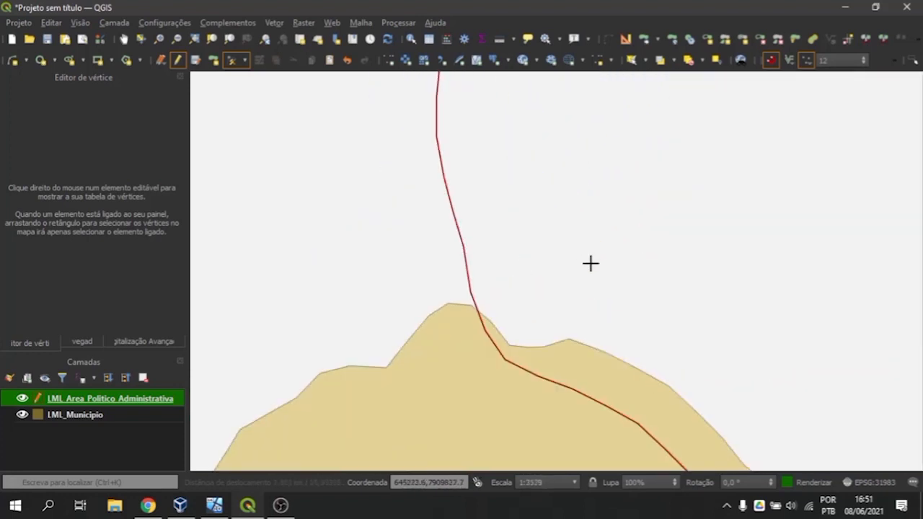
{"action": "left_click_drag", "start_coordinate": [597, 294], "coordinate": [582, 187]}
{"action": "left_click_drag", "start_coordinate": [398, 173], "coordinate": [676, 350]}
{"action": "left_click", "coordinate": [599, 298]}
{"action": "left_click", "coordinate": [644, 225]}
Shift the run of vertices along the bottom curve east of the northern junction above the municipality edge
{"action": "left_click_drag", "start_coordinate": [640, 266], "coordinate": [567, 272]}
{"action": "scroll", "coordinate": [441, 216], "scroll_direction": "down", "scroll_amount": 2}
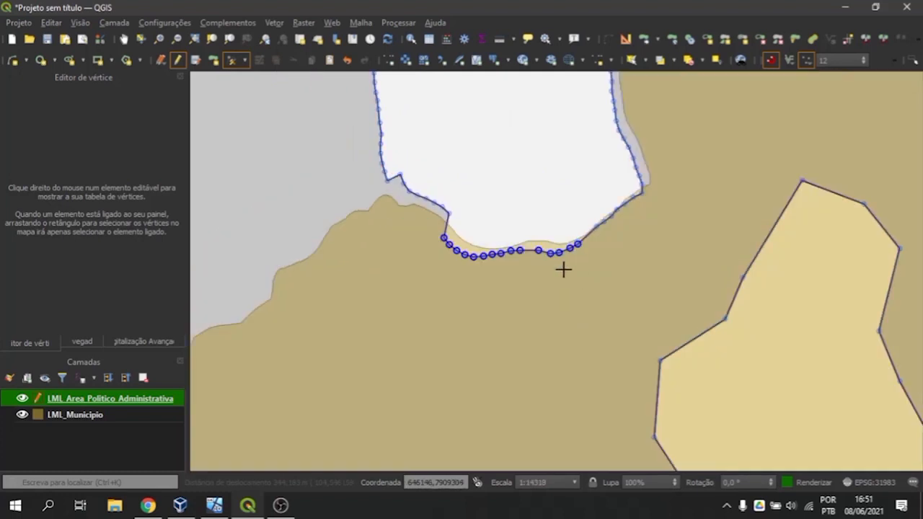
{"action": "scroll", "coordinate": [567, 272], "scroll_direction": "up", "scroll_amount": 2}
{"action": "left_click", "coordinate": [525, 226]}
{"action": "left_click", "coordinate": [542, 153]}
{"action": "scroll", "coordinate": [541, 165], "scroll_direction": "down", "scroll_amount": 2}
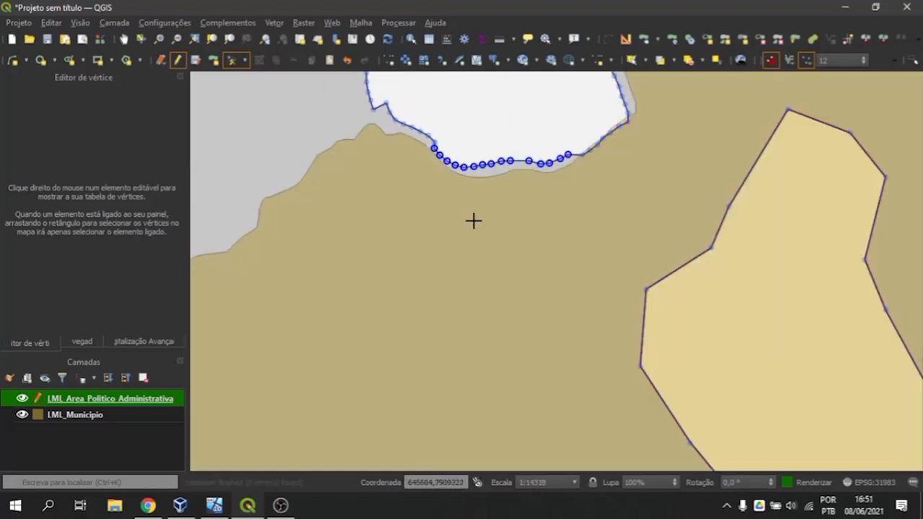
Shift the five vertices on the diagonal stretch east of the bottom curve outside the municipality edge
{"action": "left_click_drag", "start_coordinate": [474, 221], "coordinate": [429, 311]}
{"action": "scroll", "coordinate": [377, 245], "scroll_direction": "up", "scroll_amount": 3}
{"action": "scroll", "coordinate": [468, 259], "scroll_direction": "down", "scroll_amount": 3}
{"action": "left_click_drag", "start_coordinate": [622, 274], "coordinate": [482, 301]}
{"action": "scroll", "coordinate": [622, 305], "scroll_direction": "up", "scroll_amount": 2}
{"action": "left_click_drag", "start_coordinate": [622, 305], "coordinate": [473, 338]}
{"action": "left_click_drag", "start_coordinate": [401, 249], "coordinate": [565, 410]}
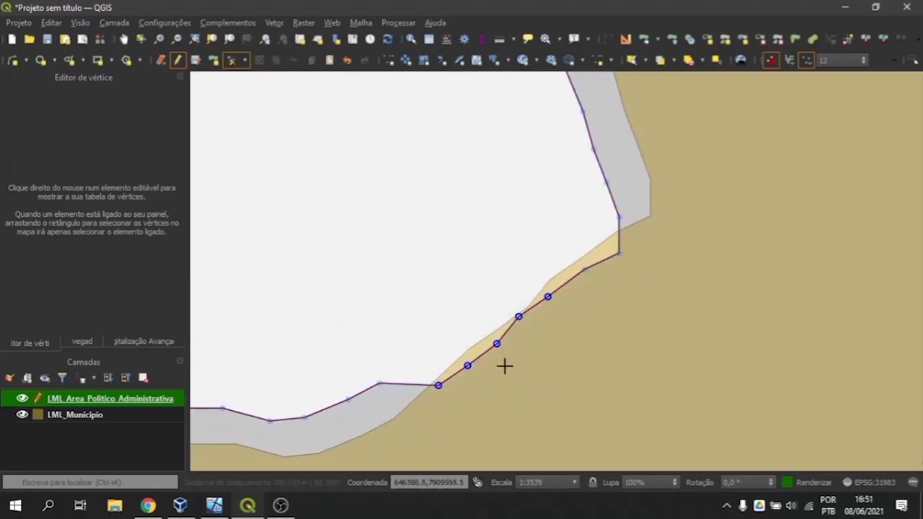
{"action": "left_click", "coordinate": [497, 344]}
{"action": "left_click", "coordinate": [436, 269]}
Move the last two overlapping vertices near the eastern corner of the northern inlet off the municipality polygon
{"action": "left_click_drag", "start_coordinate": [556, 206], "coordinate": [638, 285]}
{"action": "left_click", "coordinate": [554, 200]}
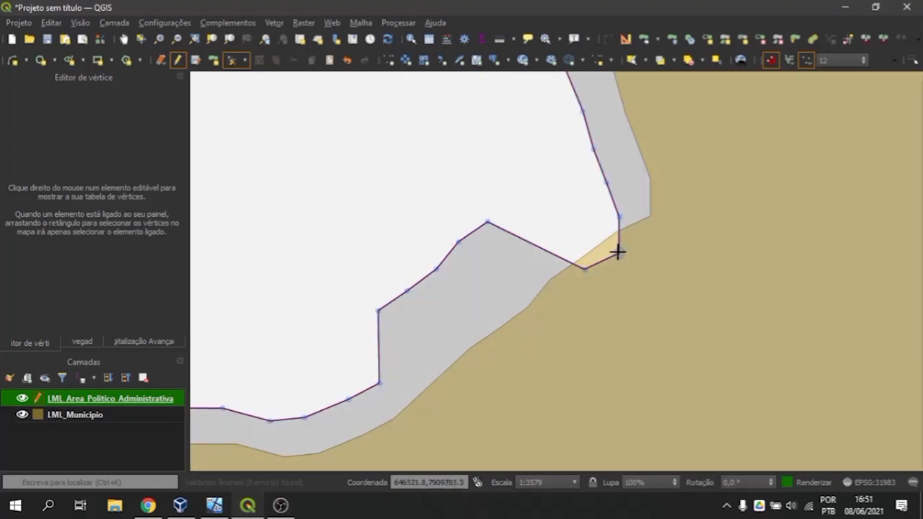
{"action": "left_click", "coordinate": [621, 254]}
{"action": "left_click", "coordinate": [564, 212]}
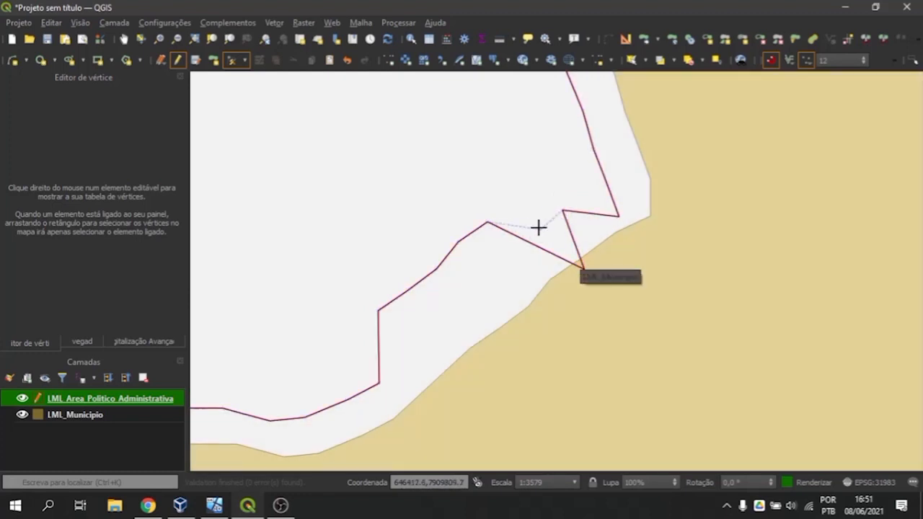
{"action": "scroll", "coordinate": [558, 256], "scroll_direction": "down", "scroll_amount": 2}
{"action": "scroll", "coordinate": [536, 291], "scroll_direction": "down", "scroll_amount": 1}
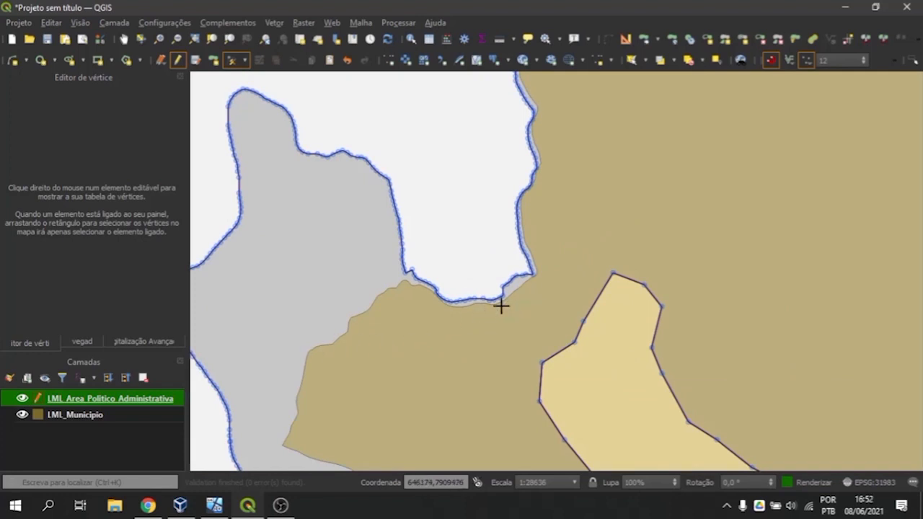
List the administrative area's vertices in the vertex editor and examine its outer boundary against the municipality edge
{"action": "scroll", "coordinate": [592, 221], "scroll_direction": "down", "scroll_amount": 2}
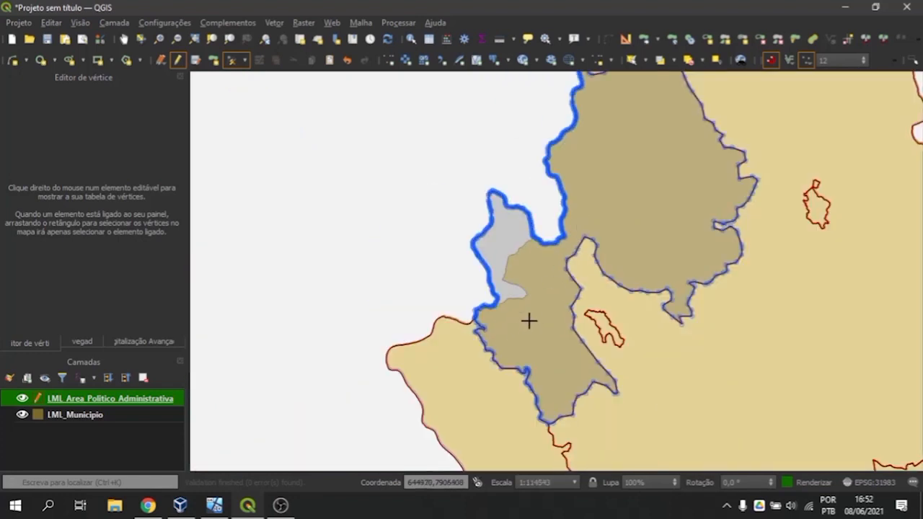
{"action": "scroll", "coordinate": [530, 321], "scroll_direction": "down", "scroll_amount": 1}
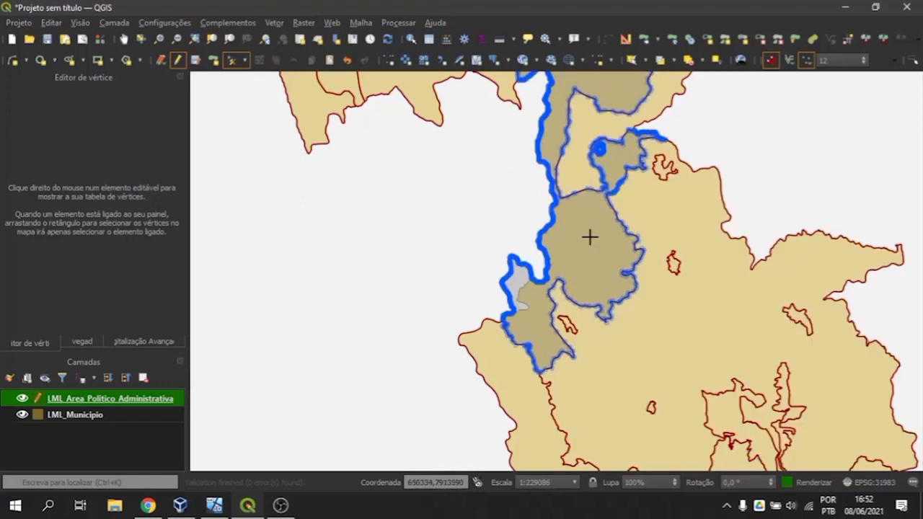
{"action": "right_click", "coordinate": [588, 226]}
{"action": "scroll", "coordinate": [540, 354], "scroll_direction": "up", "scroll_amount": 1}
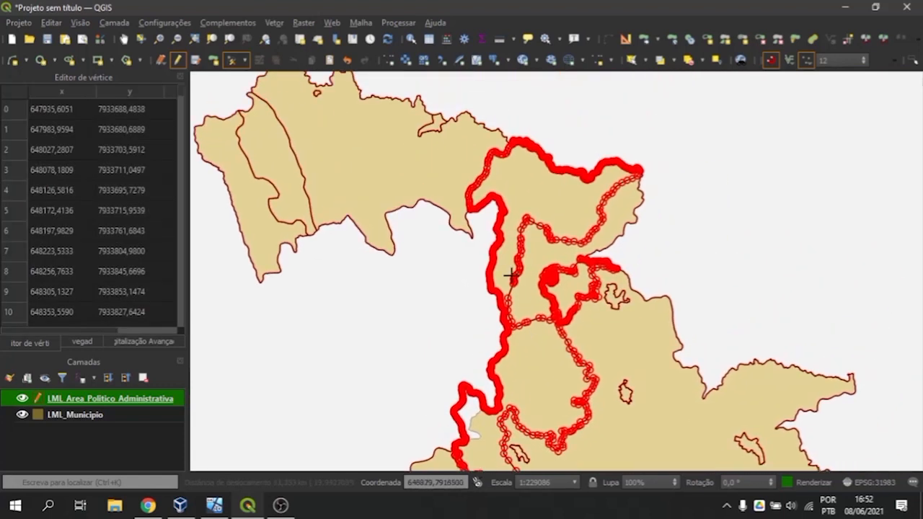
{"action": "scroll", "coordinate": [510, 234], "scroll_direction": "up", "scroll_amount": 1}
{"action": "scroll", "coordinate": [573, 166], "scroll_direction": "up", "scroll_amount": 2}
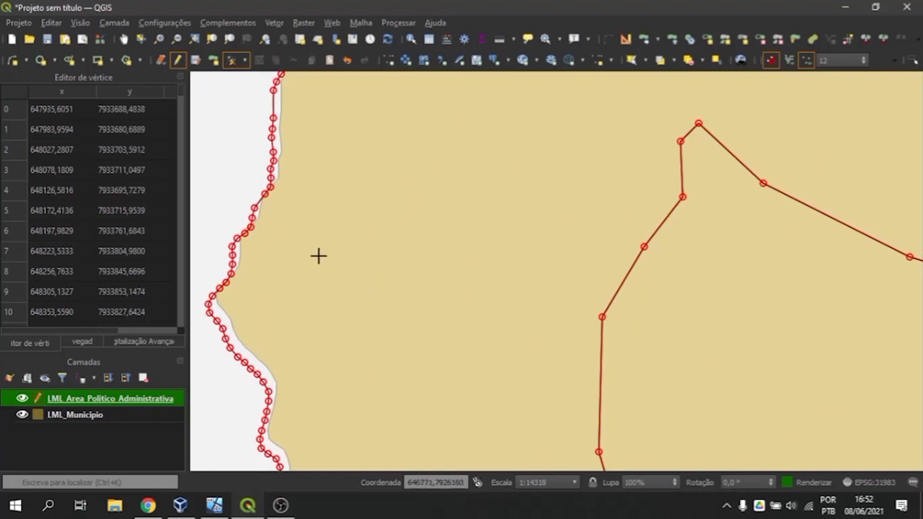
{"action": "scroll", "coordinate": [432, 223], "scroll_direction": "down", "scroll_amount": 1}
{"action": "scroll", "coordinate": [505, 188], "scroll_direction": "down", "scroll_amount": 1}
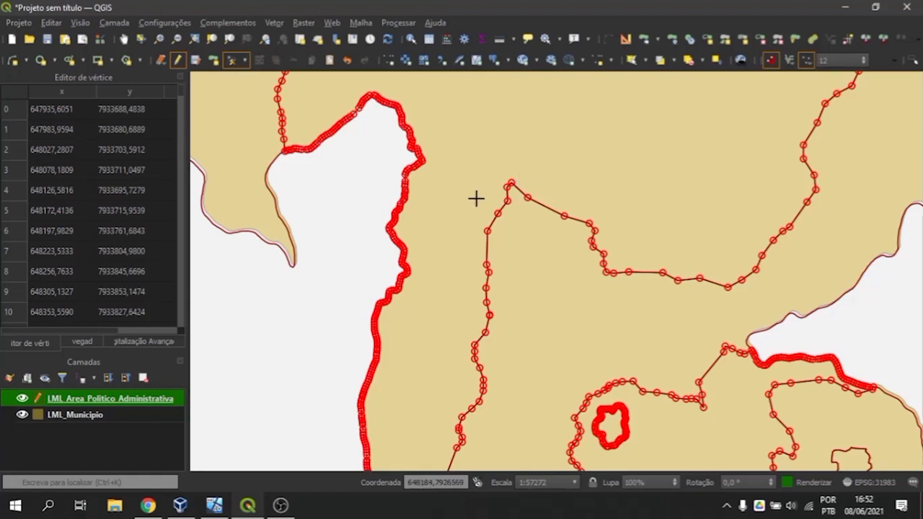
{"action": "scroll", "coordinate": [476, 202], "scroll_direction": "down", "scroll_amount": 2}
{"action": "scroll", "coordinate": [541, 145], "scroll_direction": "up", "scroll_amount": 2}
{"action": "scroll", "coordinate": [544, 146], "scroll_direction": "up", "scroll_amount": 1}
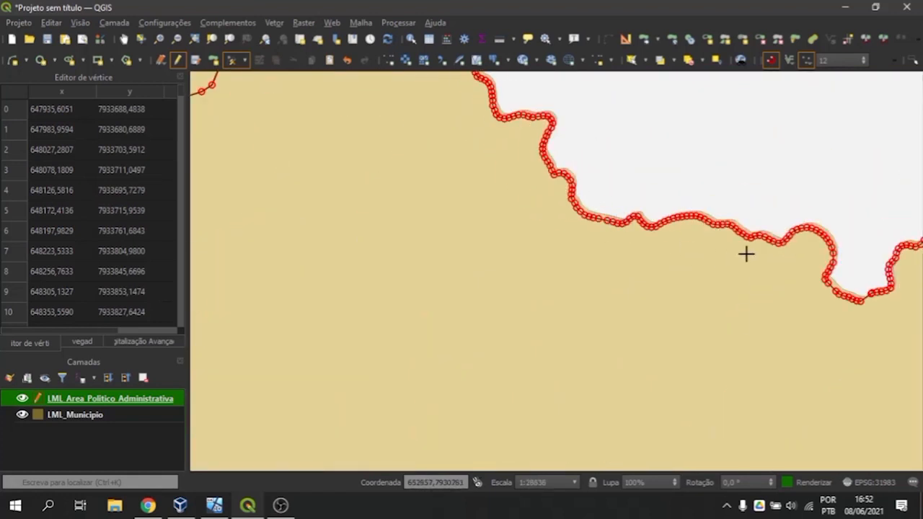
{"action": "scroll", "coordinate": [623, 221], "scroll_direction": "up", "scroll_amount": 1}
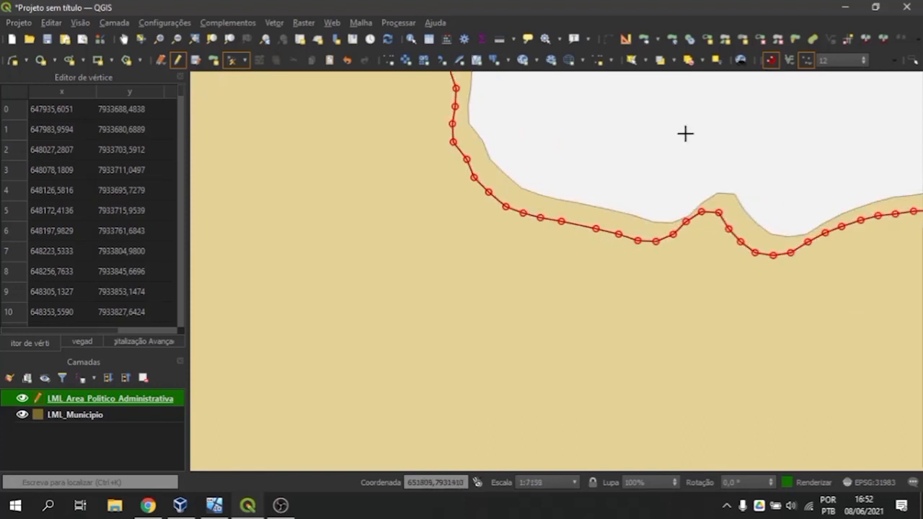
{"action": "scroll", "coordinate": [686, 135], "scroll_direction": "down", "scroll_amount": 1}
{"action": "scroll", "coordinate": [612, 208], "scroll_direction": "down", "scroll_amount": 3}
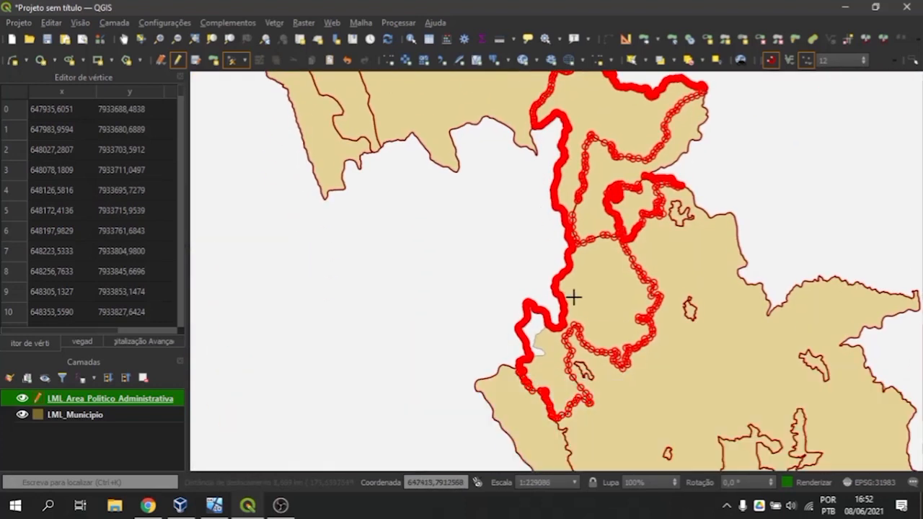
{"action": "scroll", "coordinate": [575, 298], "scroll_direction": "up", "scroll_amount": 3}
{"action": "left_click_drag", "start_coordinate": [463, 433], "coordinate": [537, 196]}
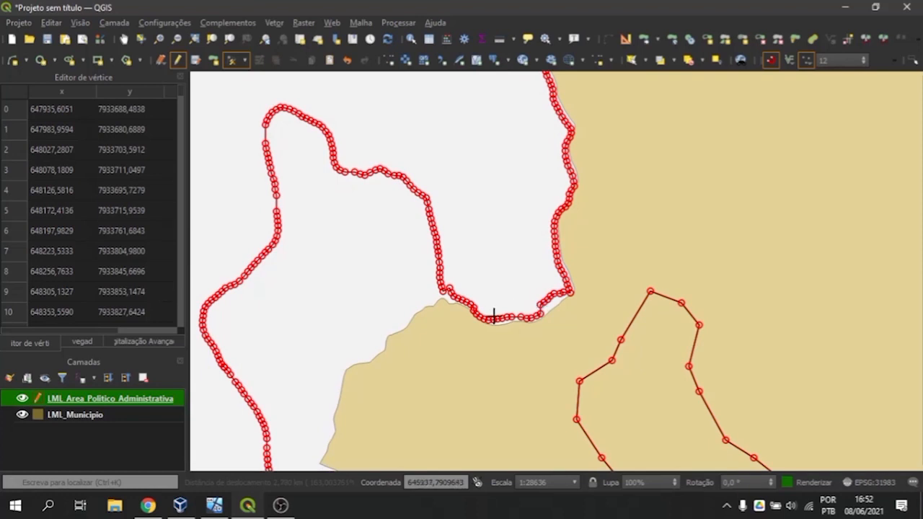
Leave vertex editing, check the reshaped outline at both junctions, and save the LML_Area_Politico_Administrativa layer edits
{"action": "key", "text": "Escape"}
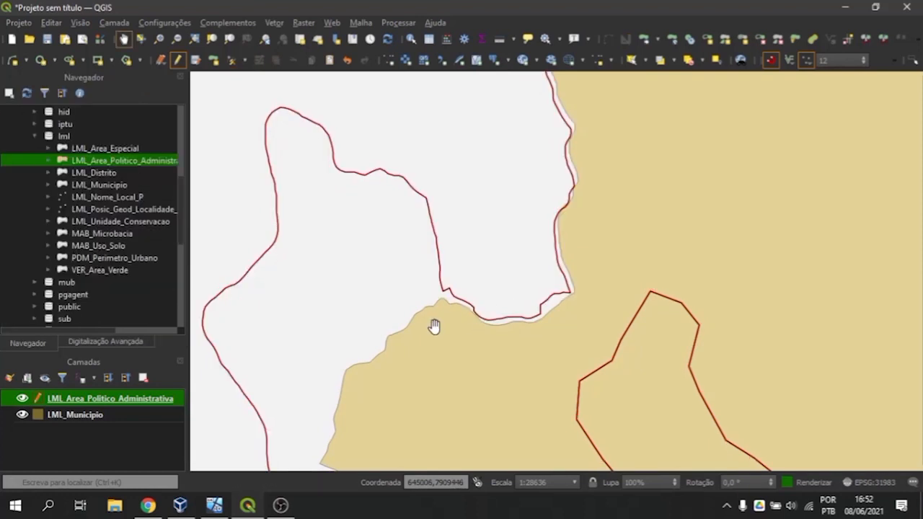
{"action": "scroll", "coordinate": [396, 292], "scroll_direction": "down", "scroll_amount": 1}
{"action": "scroll", "coordinate": [348, 415], "scroll_direction": "up", "scroll_amount": 1}
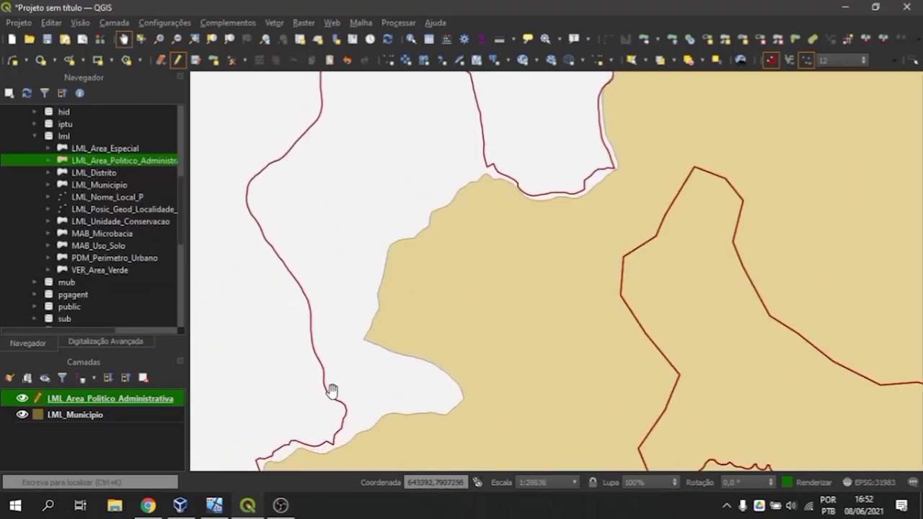
{"action": "left_click_drag", "start_coordinate": [425, 380], "coordinate": [443, 286]}
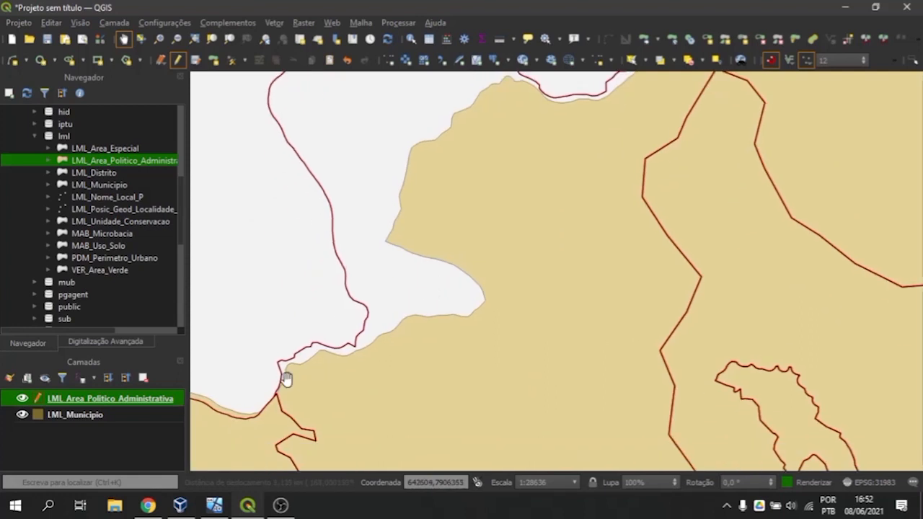
{"action": "scroll", "coordinate": [278, 393], "scroll_direction": "up", "scroll_amount": 1}
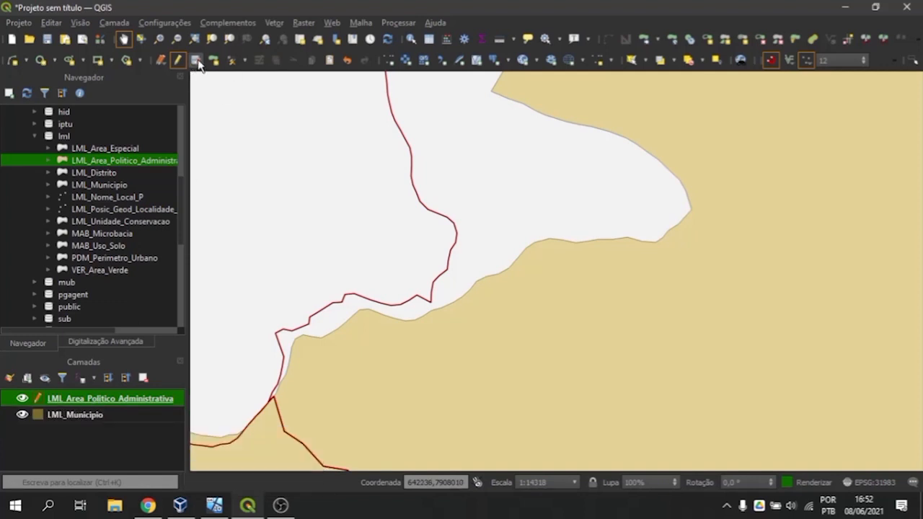
{"action": "scroll", "coordinate": [396, 257], "scroll_direction": "down", "scroll_amount": 1}
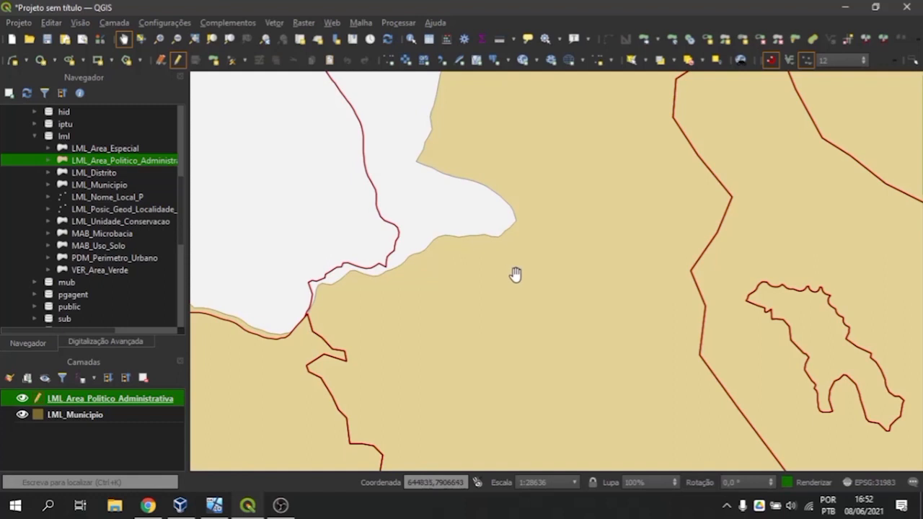
Hide the Barra de ferramentas do Projeto toolbar and show it again
{"action": "right_click", "coordinate": [479, 27]}
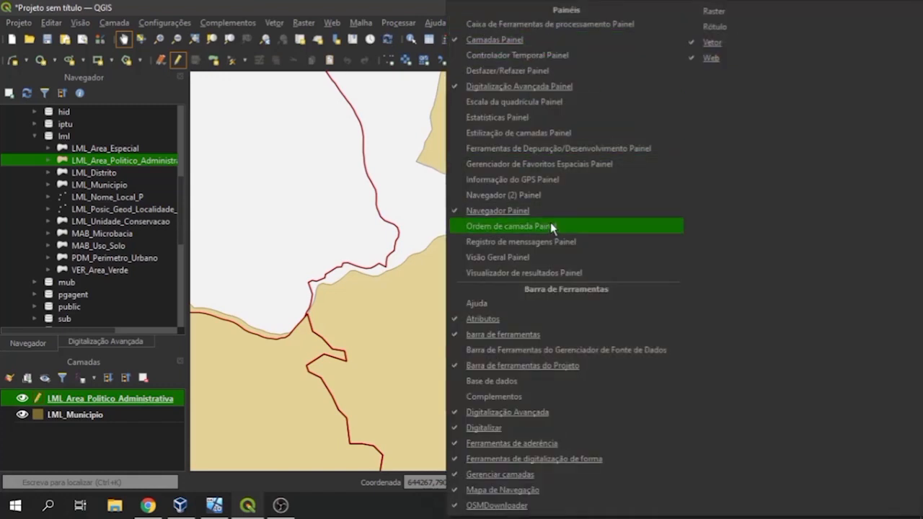
{"action": "left_click", "coordinate": [460, 366]}
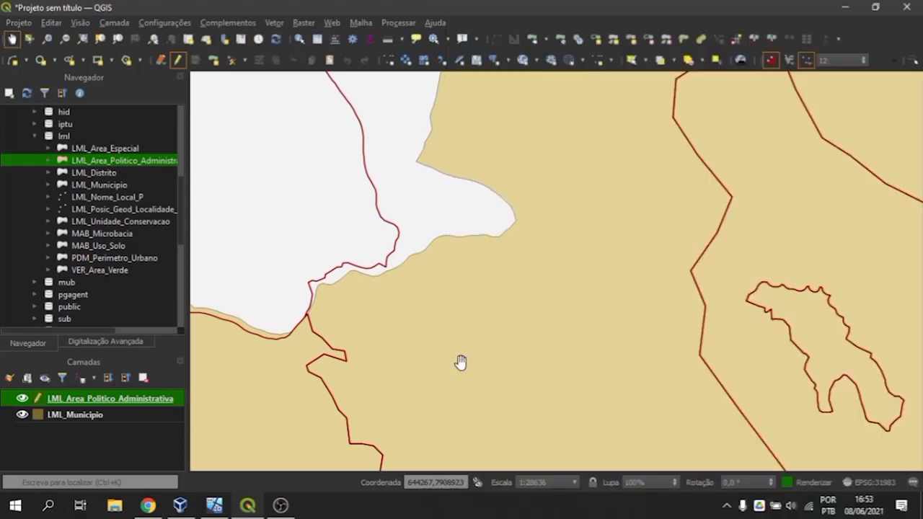
{"action": "right_click", "coordinate": [503, 49]}
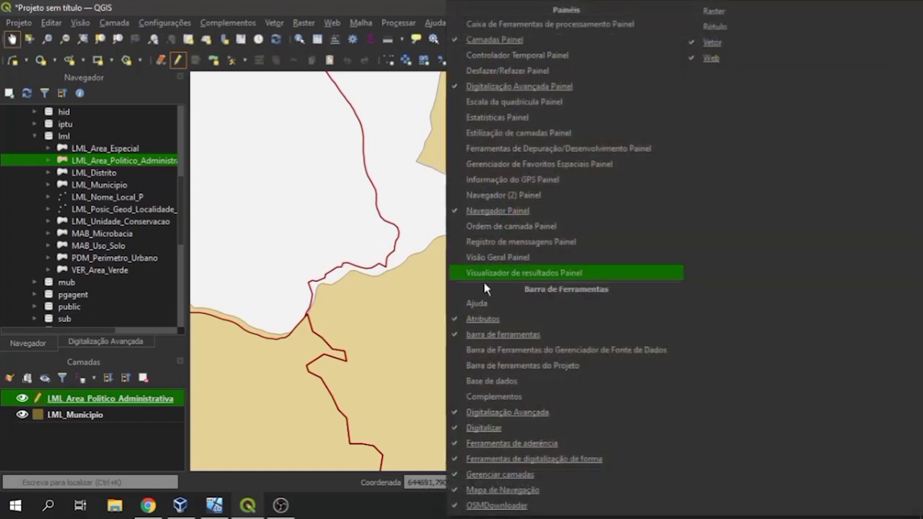
{"action": "left_click", "coordinate": [467, 365]}
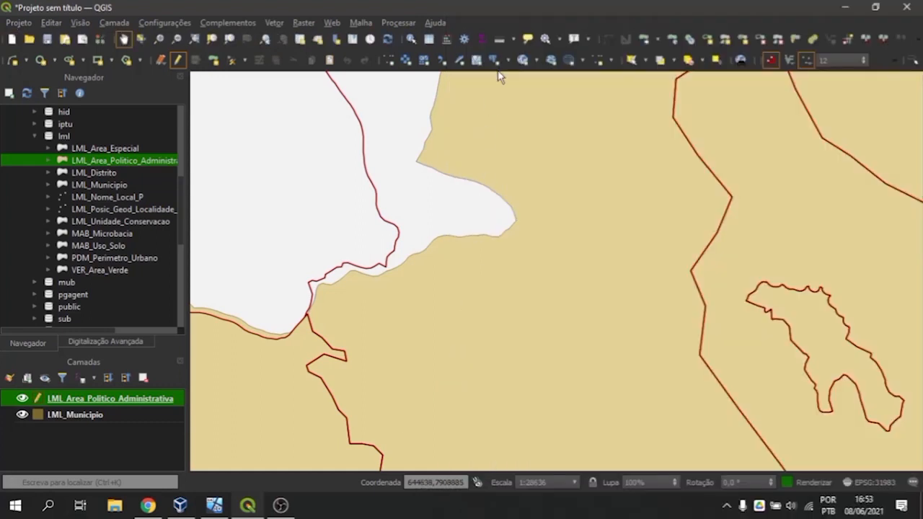
Display the Processing Toolbox beside the map and adjust its width slightly
{"action": "left_click", "coordinate": [465, 40]}
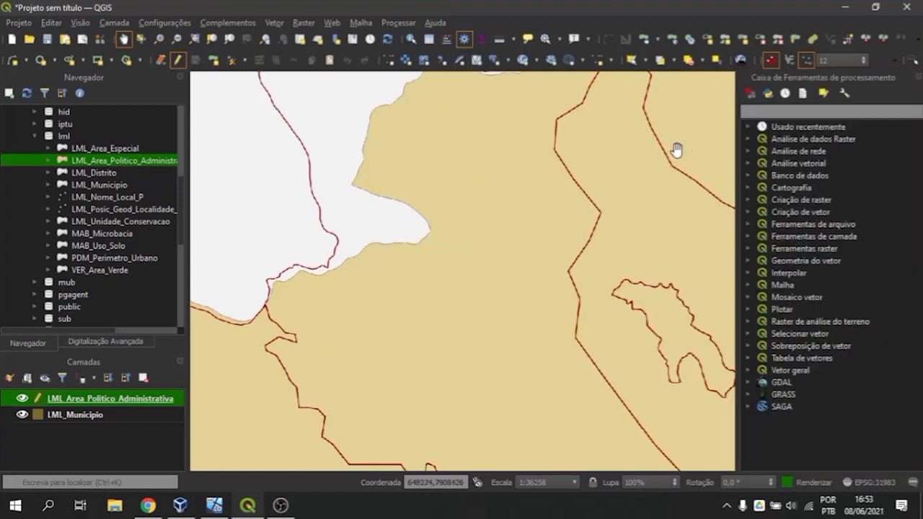
{"action": "left_click_drag", "start_coordinate": [739, 166], "coordinate": [741, 173]}
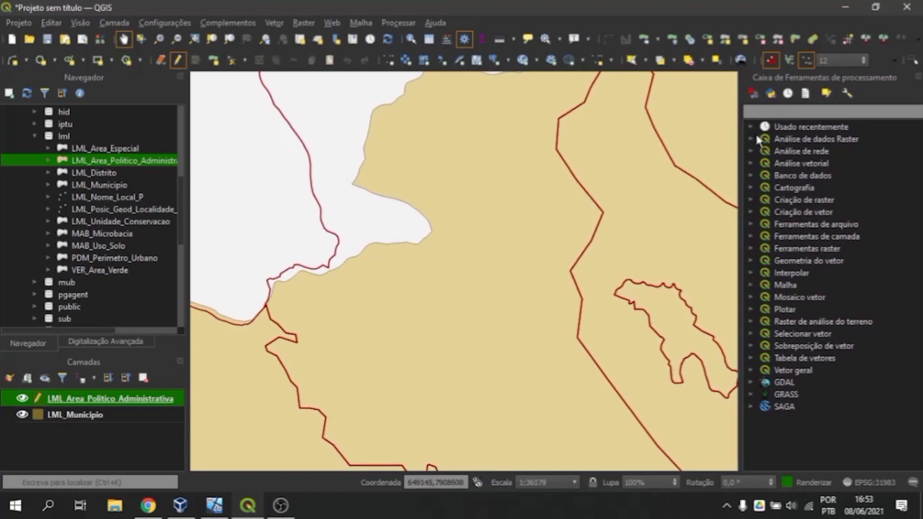
Examine the administrative outline from the western protrusion down to the municipality's southern boundary
{"action": "scroll", "coordinate": [512, 213], "scroll_direction": "down", "scroll_amount": 1}
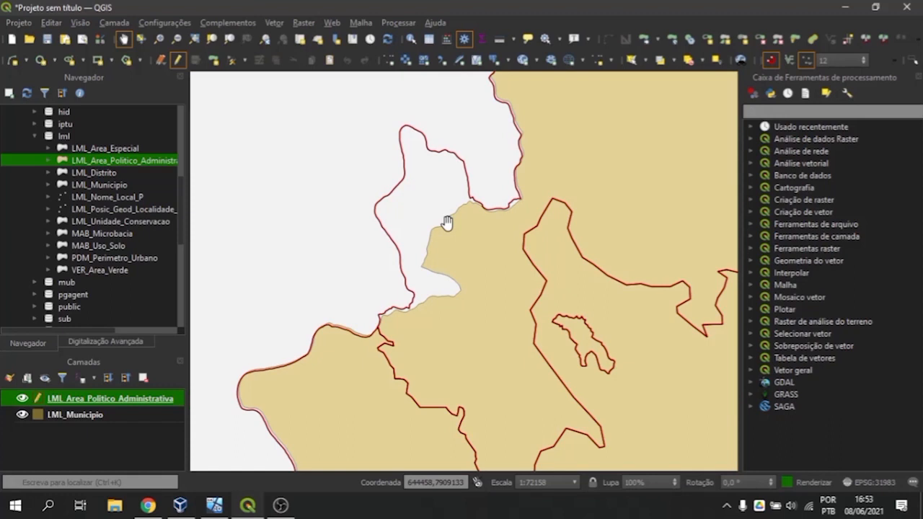
{"action": "scroll", "coordinate": [492, 254], "scroll_direction": "down", "scroll_amount": 1}
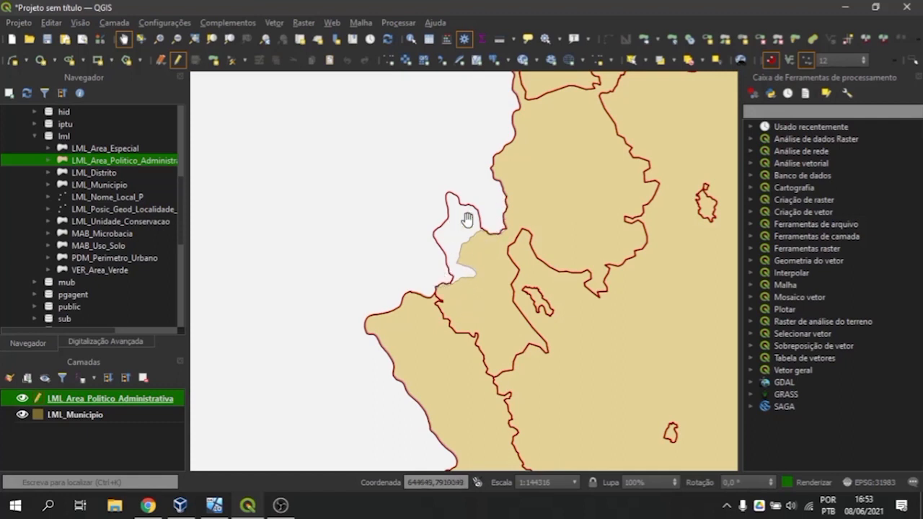
{"action": "left_click_drag", "start_coordinate": [476, 297], "coordinate": [403, 116]}
{"action": "left_click_drag", "start_coordinate": [412, 303], "coordinate": [301, 138]}
{"action": "left_click_drag", "start_coordinate": [534, 227], "coordinate": [449, 198]}
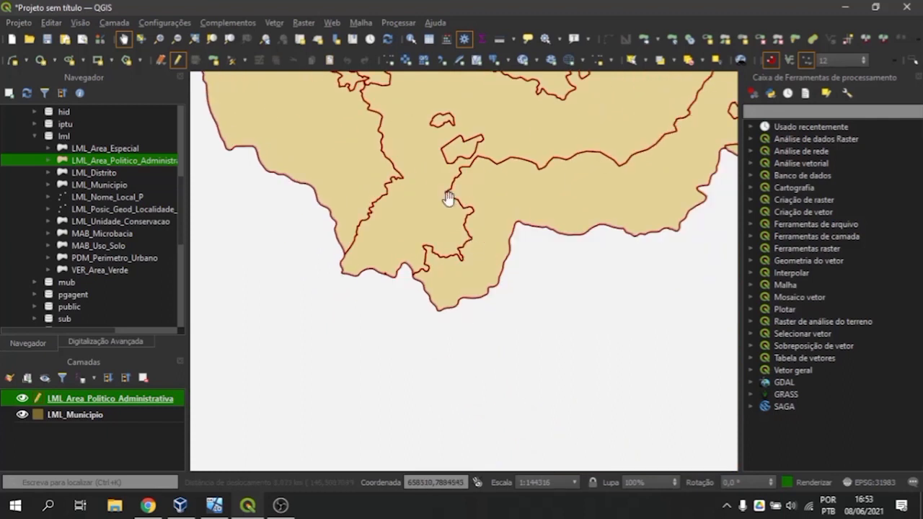
Compare the administrative outline with the municipality polygon along the southern edge and around the western protrusion
{"action": "scroll", "coordinate": [495, 279], "scroll_direction": "up", "scroll_amount": 5}
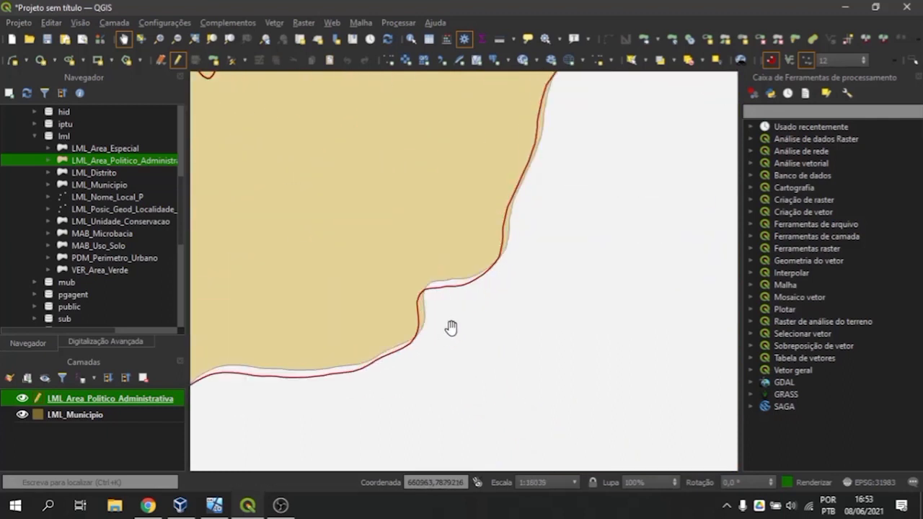
{"action": "scroll", "coordinate": [481, 313], "scroll_direction": "down", "scroll_amount": 5}
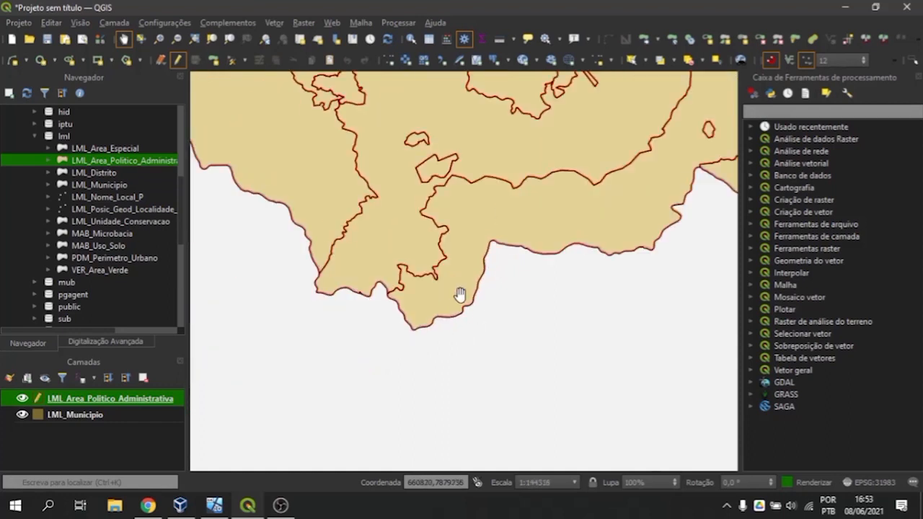
{"action": "scroll", "coordinate": [418, 260], "scroll_direction": "up", "scroll_amount": 3}
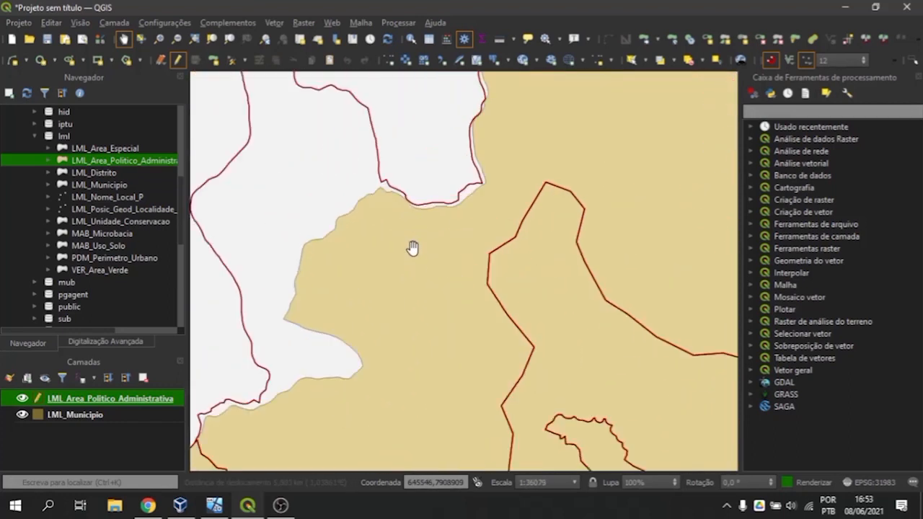
{"action": "scroll", "coordinate": [413, 269], "scroll_direction": "down", "scroll_amount": 4}
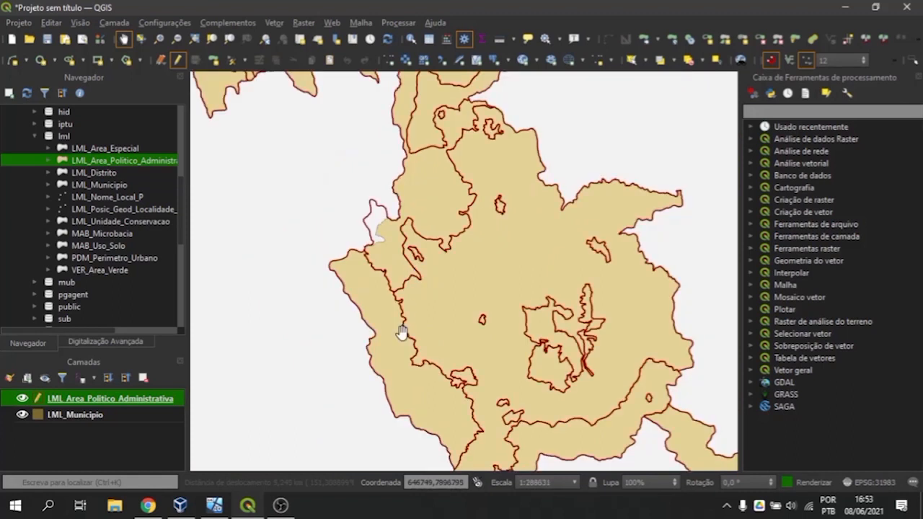
{"action": "scroll", "coordinate": [460, 296], "scroll_direction": "up", "scroll_amount": 1}
{"action": "left_click_drag", "start_coordinate": [547, 179], "coordinate": [375, 295]}
{"action": "scroll", "coordinate": [476, 314], "scroll_direction": "down", "scroll_amount": 1}
{"action": "left_click_drag", "start_coordinate": [291, 210], "coordinate": [486, 335]}
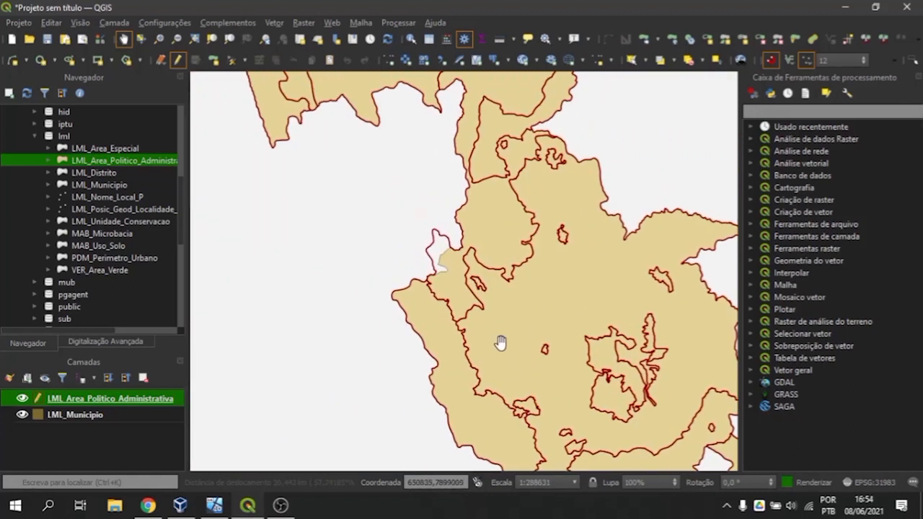
{"action": "scroll", "coordinate": [445, 279], "scroll_direction": "up", "scroll_amount": 2}
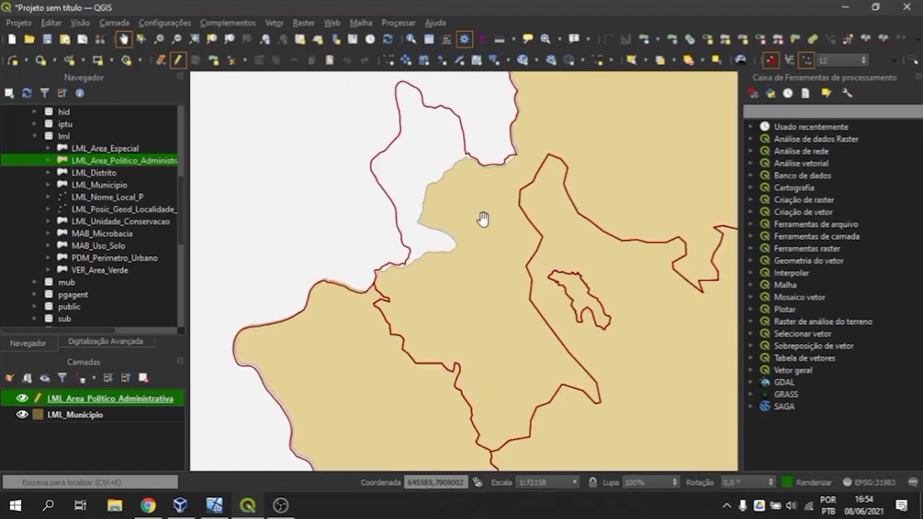
{"action": "scroll", "coordinate": [476, 238], "scroll_direction": "down", "scroll_amount": 1}
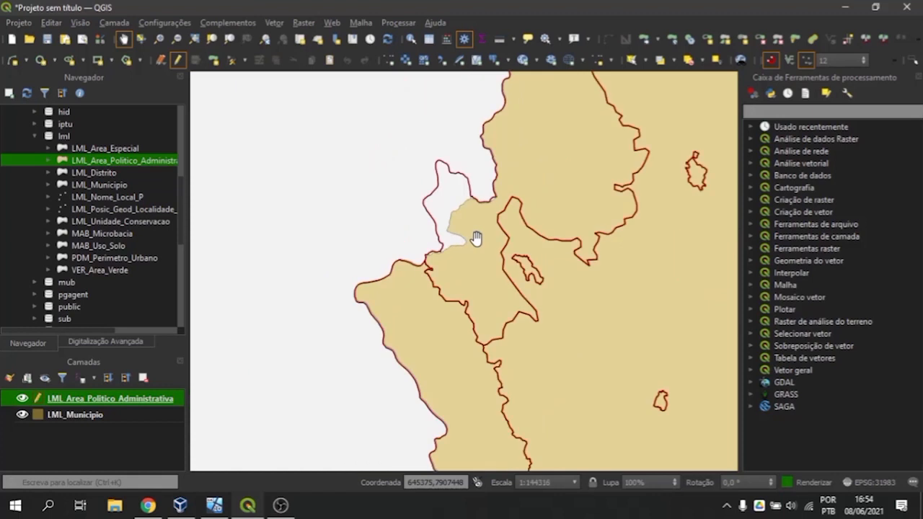
{"action": "scroll", "coordinate": [474, 224], "scroll_direction": "up", "scroll_amount": 1}
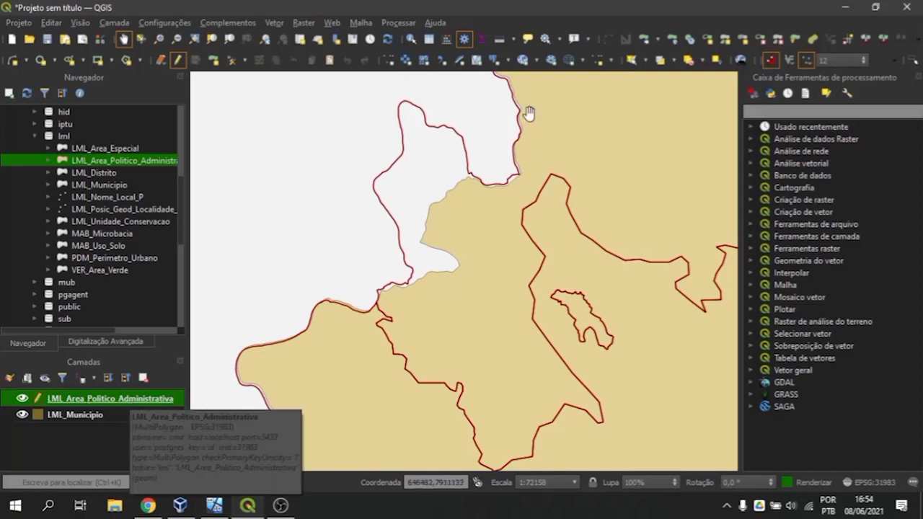
Select the LML_Area_Politico_Administrativa feature whose western protrusion extends beyond the municipality, and check its full extent
{"action": "left_click", "coordinate": [644, 60]}
{"action": "left_click", "coordinate": [652, 80]}
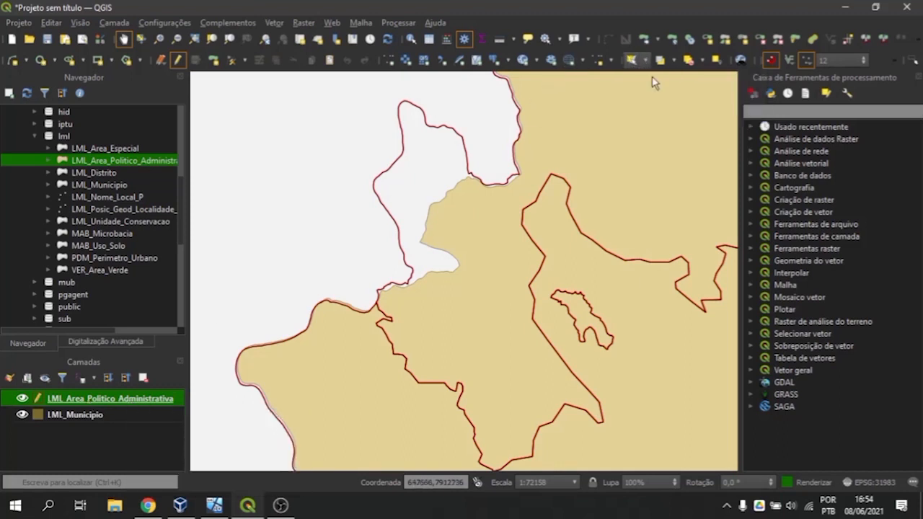
{"action": "left_click_drag", "start_coordinate": [339, 145], "coordinate": [444, 196]}
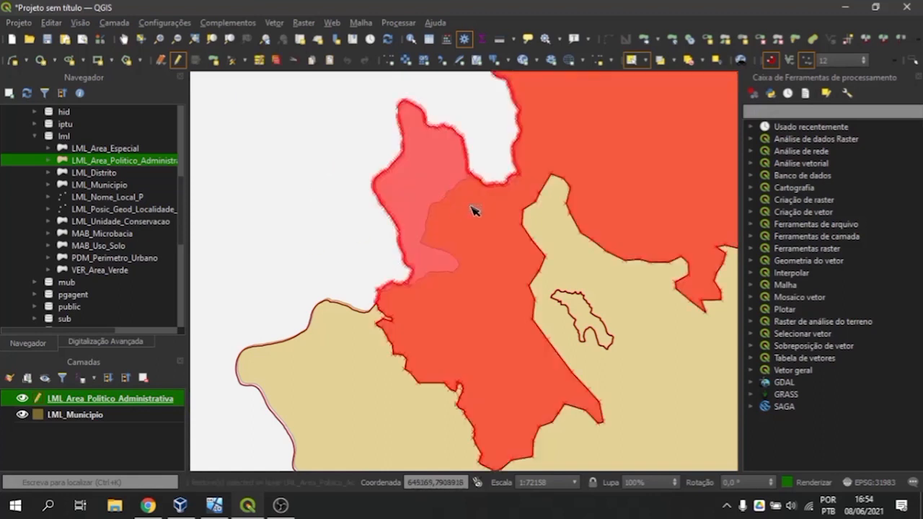
{"action": "scroll", "coordinate": [471, 207], "scroll_direction": "down", "scroll_amount": 2}
{"action": "left_click_drag", "start_coordinate": [518, 171], "coordinate": [510, 315]}
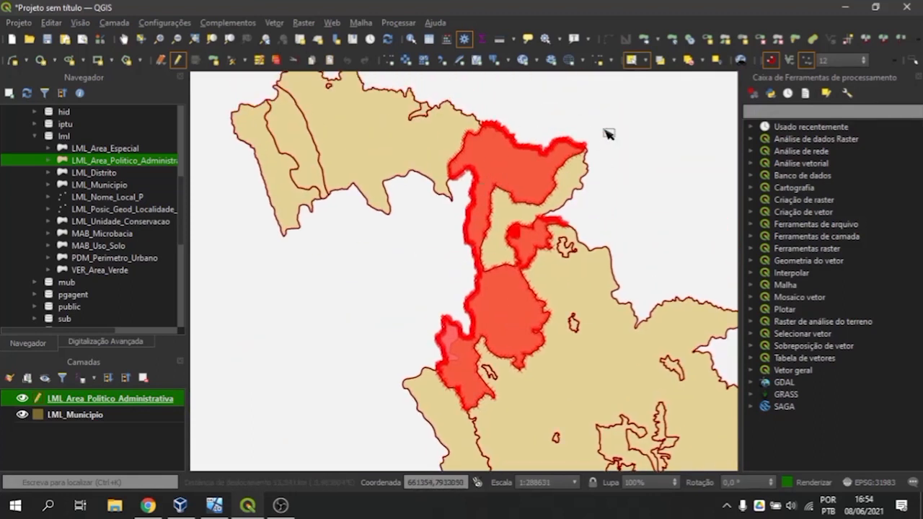
{"action": "scroll", "coordinate": [476, 214], "scroll_direction": "up", "scroll_amount": 3}
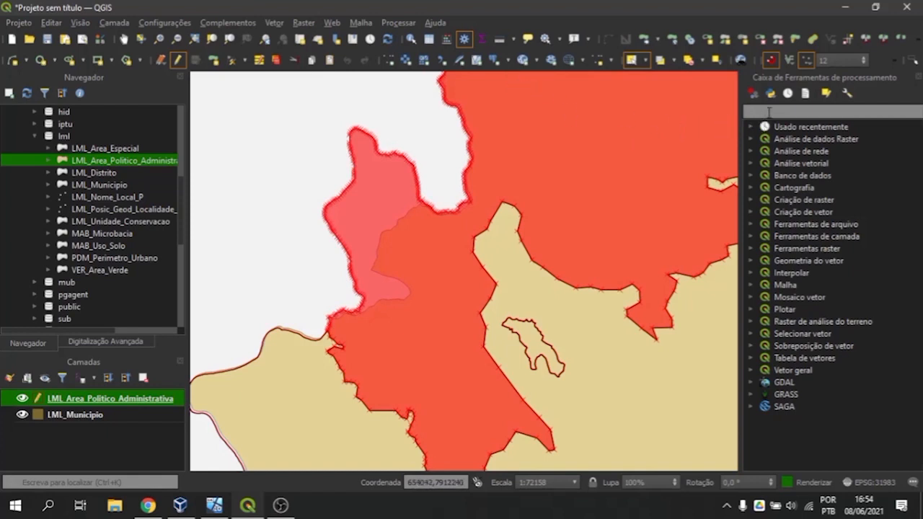
Search the processing tools for "recortar" and open the GDAL tool Recortar o vetor pela camada de máscara
{"action": "type", "text": "recortar"}
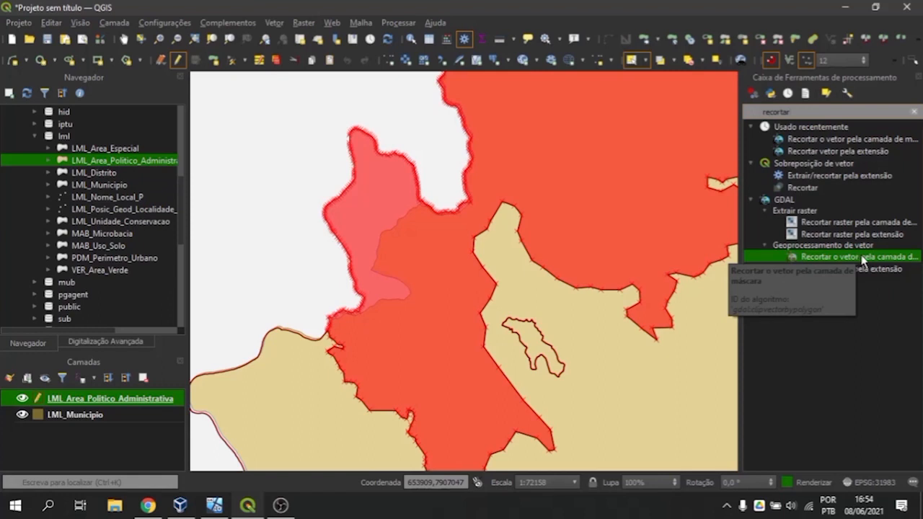
{"action": "left_click_drag", "start_coordinate": [741, 289], "coordinate": [684, 286]}
{"action": "left_click", "coordinate": [797, 271]}
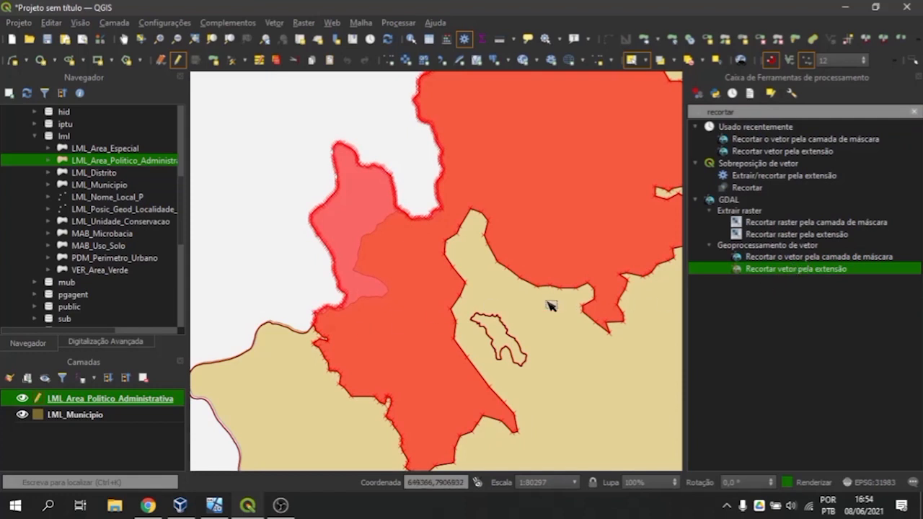
{"action": "key", "text": "Up"}
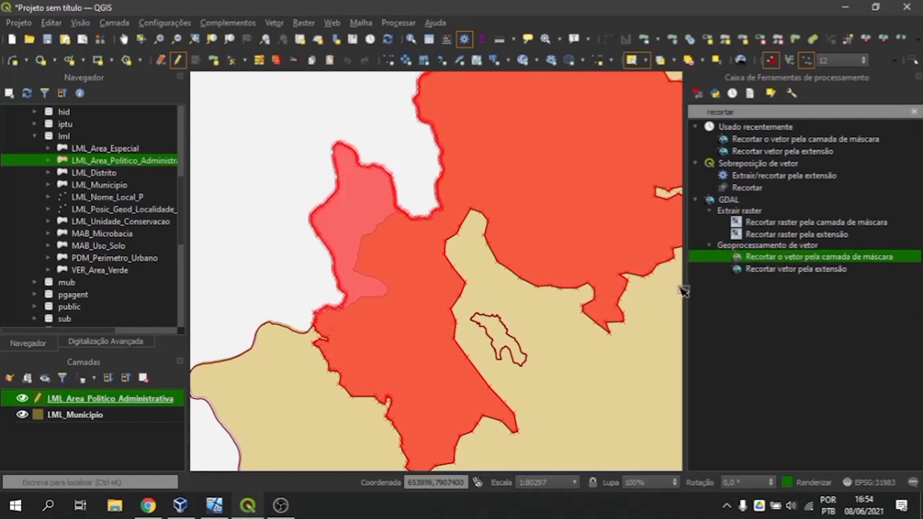
{"action": "left_click_drag", "start_coordinate": [687, 289], "coordinate": [735, 289]}
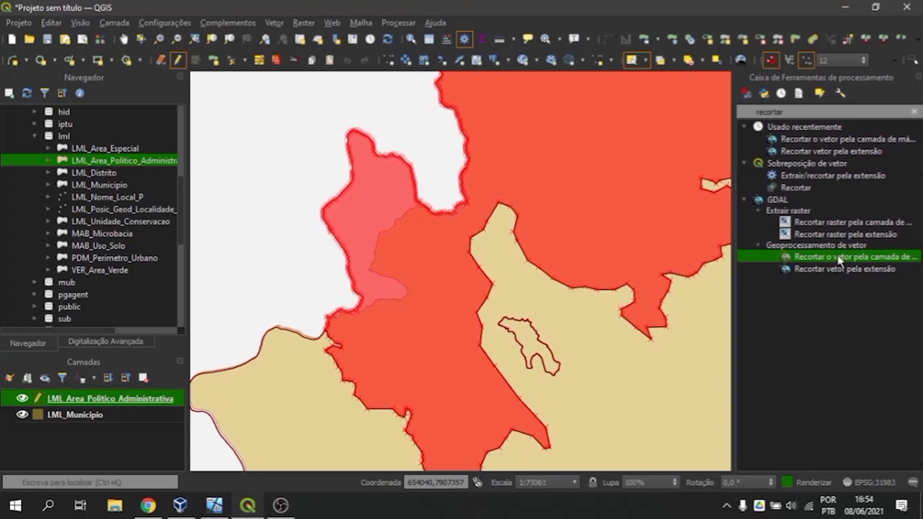
{"action": "double_click", "coordinate": [841, 257]}
{"action": "mouse_move", "coordinate": [575, 105]}
{"action": "left_mouse_down"}
{"action": "mouse_move", "coordinate": [573, 81]}
{"action": "mouse_move", "coordinate": [582, 107]}
{"action": "left_mouse_up"}
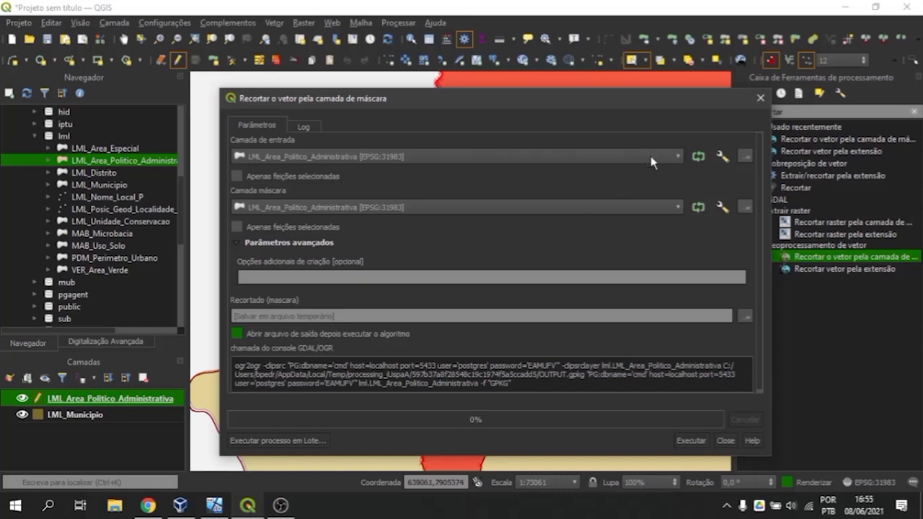
Use LML_Area_Politico_Administrativa as the clip's input layer, restricted to its selected features only
{"action": "left_click", "coordinate": [679, 157]}
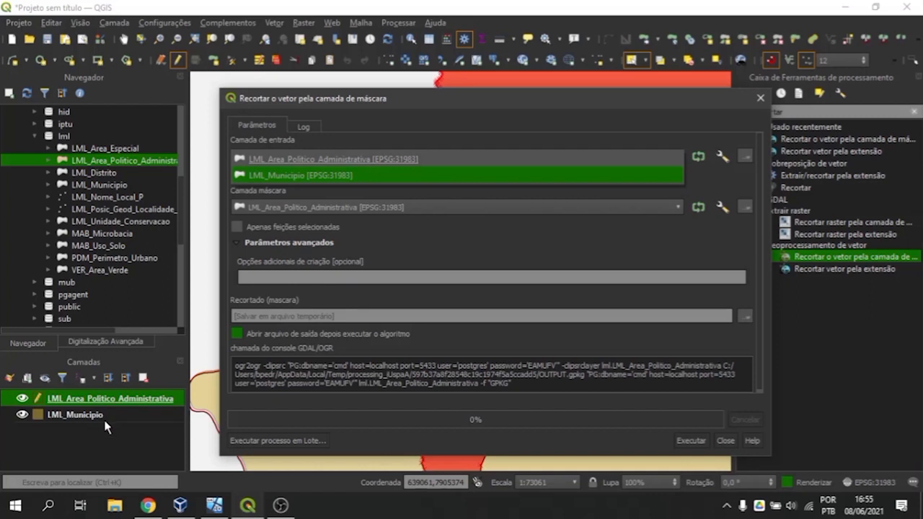
{"action": "left_click", "coordinate": [344, 155]}
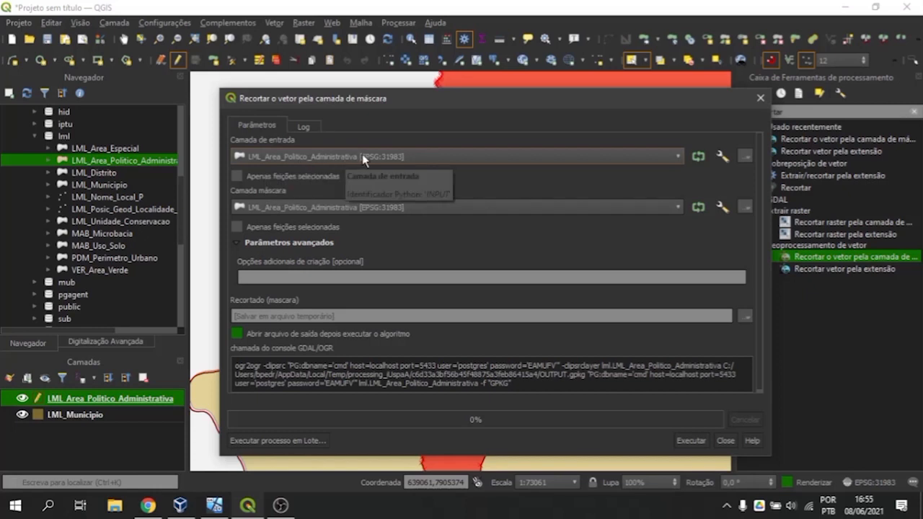
{"action": "left_click", "coordinate": [281, 176]}
{"action": "left_click_drag", "start_coordinate": [540, 105], "coordinate": [500, 90]}
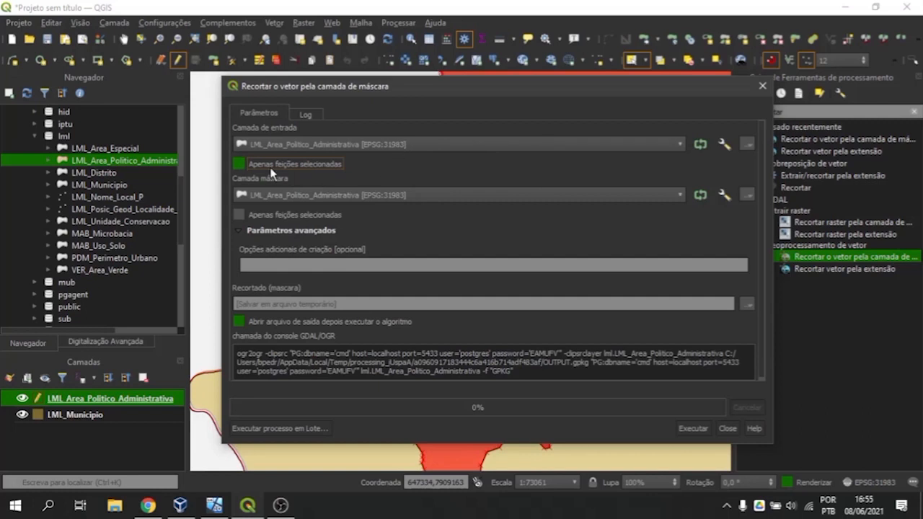
{"action": "left_click", "coordinate": [240, 164]}
{"action": "left_click", "coordinate": [240, 164]}
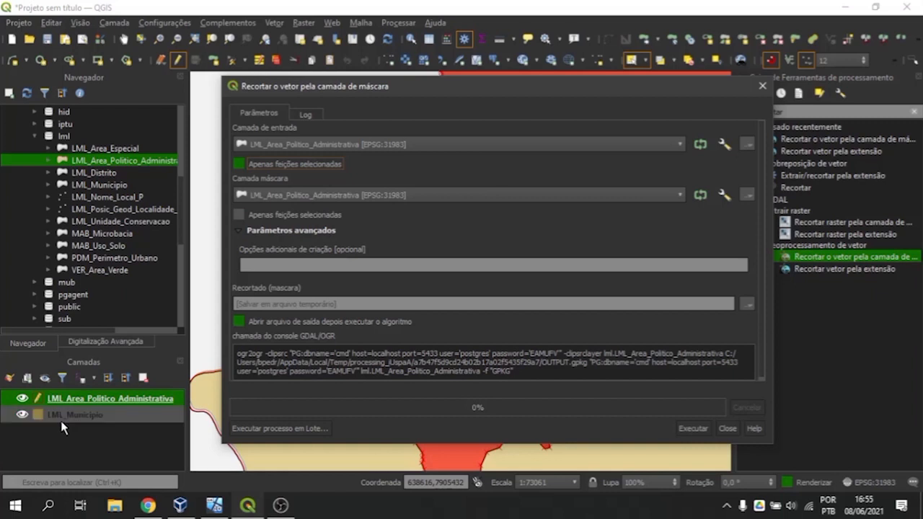
Set the clip's mask layer to LML_Municipio
{"action": "left_click", "coordinate": [673, 196]}
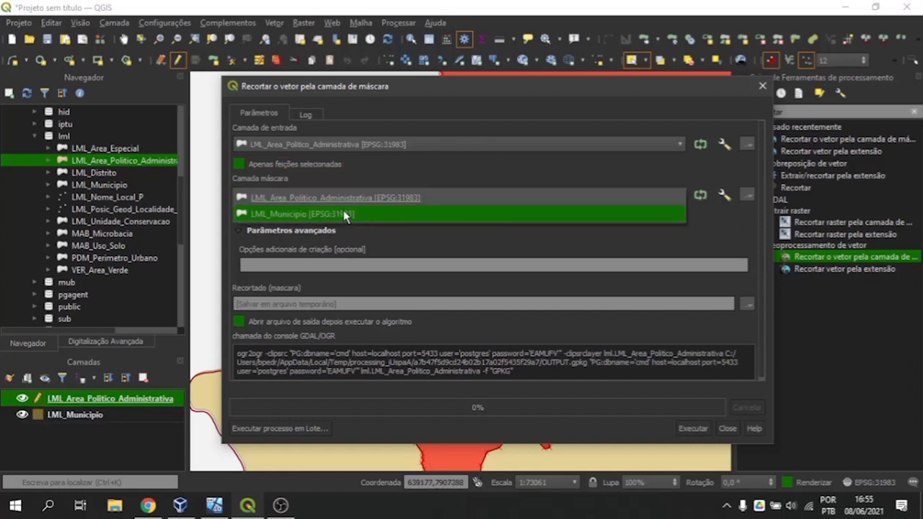
{"action": "left_click", "coordinate": [643, 180]}
{"action": "left_click", "coordinate": [680, 196]}
{"action": "key", "text": "Escape"}
{"action": "key", "text": "Down"}
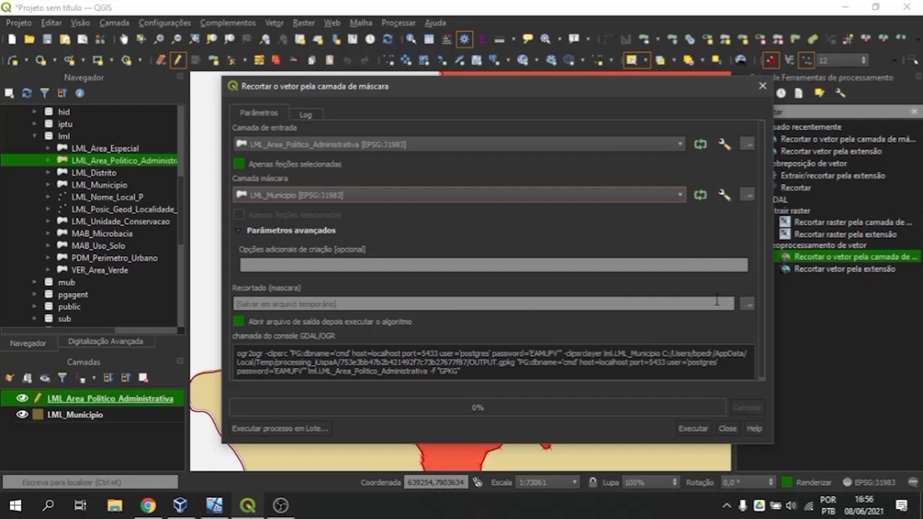
{"action": "left_click", "coordinate": [747, 305]}
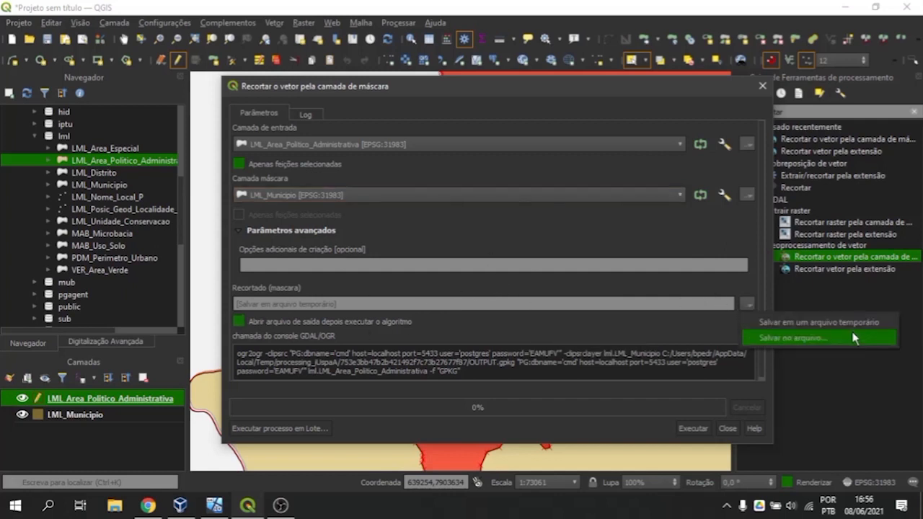
{"action": "left_click", "coordinate": [829, 338]}
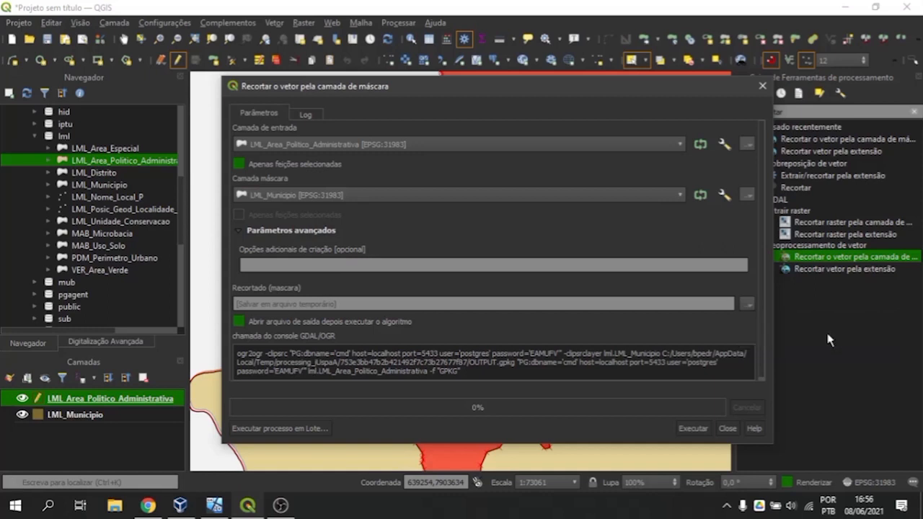
{"action": "left_click", "coordinate": [669, 64]}
Save the clip output to a temporary file that opens after execution, run the algorithm, and close its dialog
{"action": "left_click", "coordinate": [748, 305]}
{"action": "left_click", "coordinate": [767, 323]}
{"action": "left_click", "coordinate": [238, 322]}
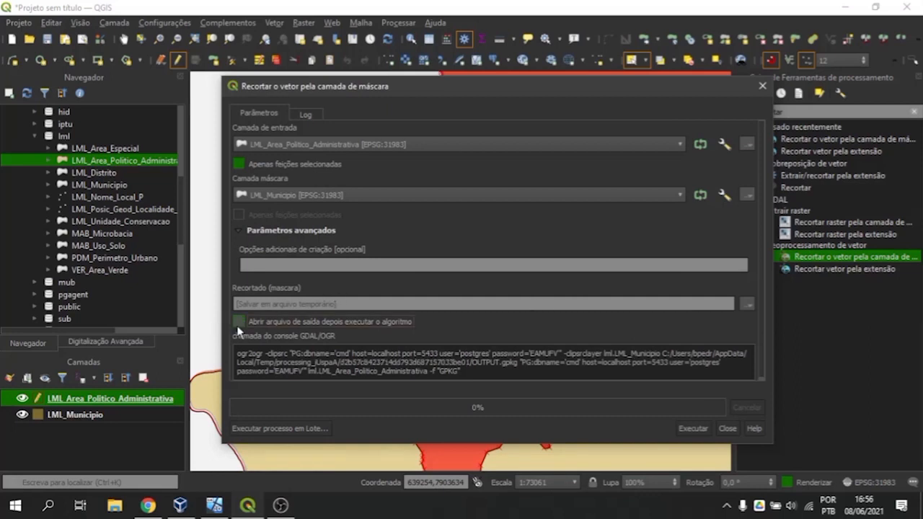
{"action": "left_click", "coordinate": [262, 323]}
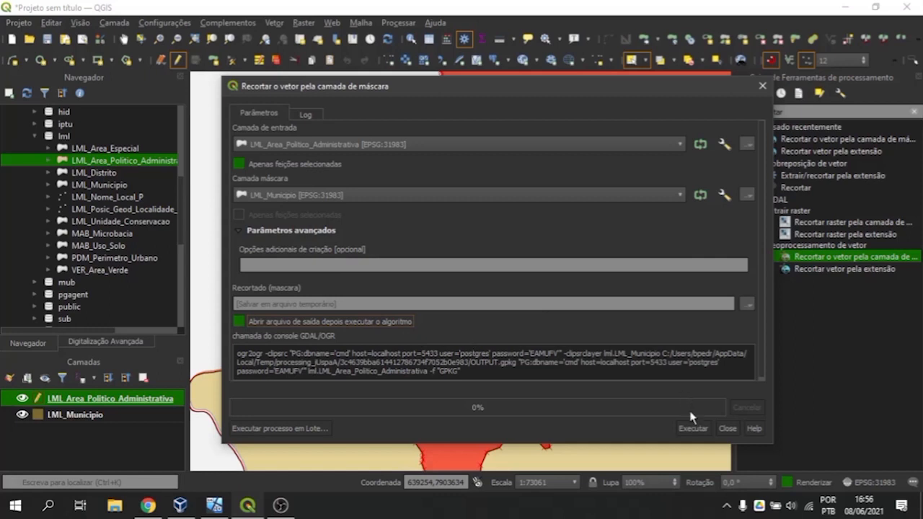
{"action": "left_click", "coordinate": [694, 429]}
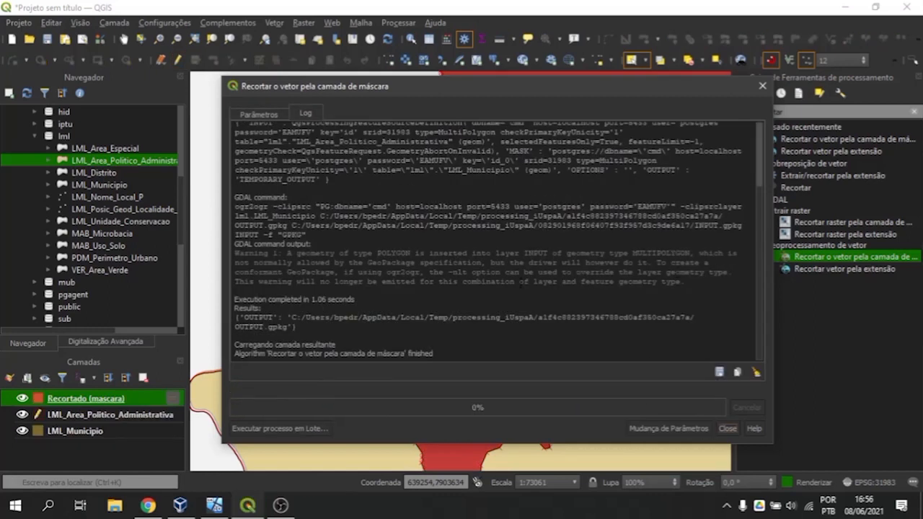
{"action": "left_click", "coordinate": [727, 428]}
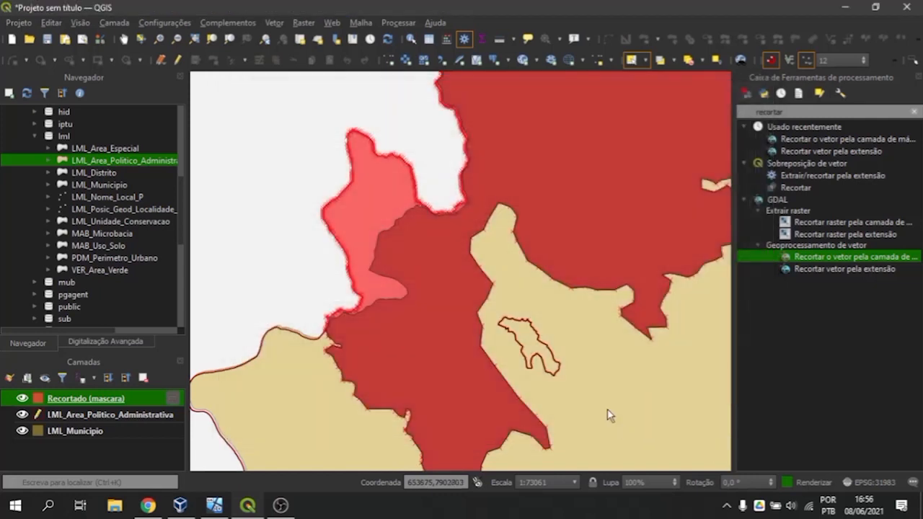
Clear the feature selection and inspect the clipped layer against the original outline at the western protrusion
{"action": "scroll", "coordinate": [602, 339], "scroll_direction": "down", "scroll_amount": 2}
{"action": "key", "text": "space"}
{"action": "left_click_drag", "start_coordinate": [463, 182], "coordinate": [478, 218]}
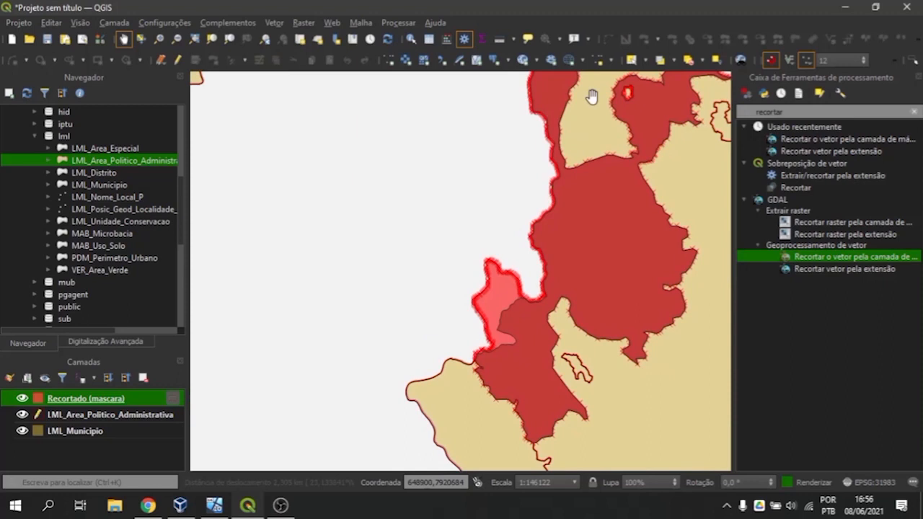
{"action": "left_click", "coordinate": [689, 61]}
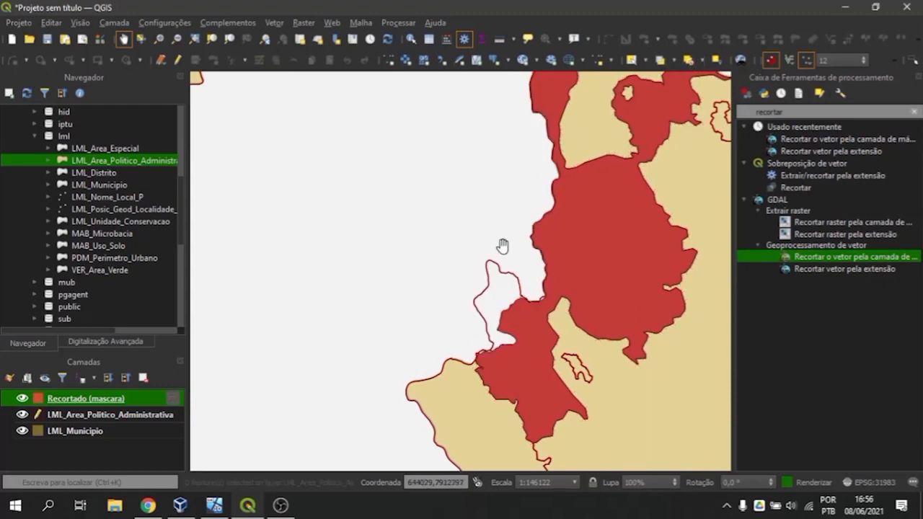
{"action": "scroll", "coordinate": [500, 245], "scroll_direction": "up", "scroll_amount": 2}
{"action": "scroll", "coordinate": [445, 268], "scroll_direction": "up", "scroll_amount": 1}
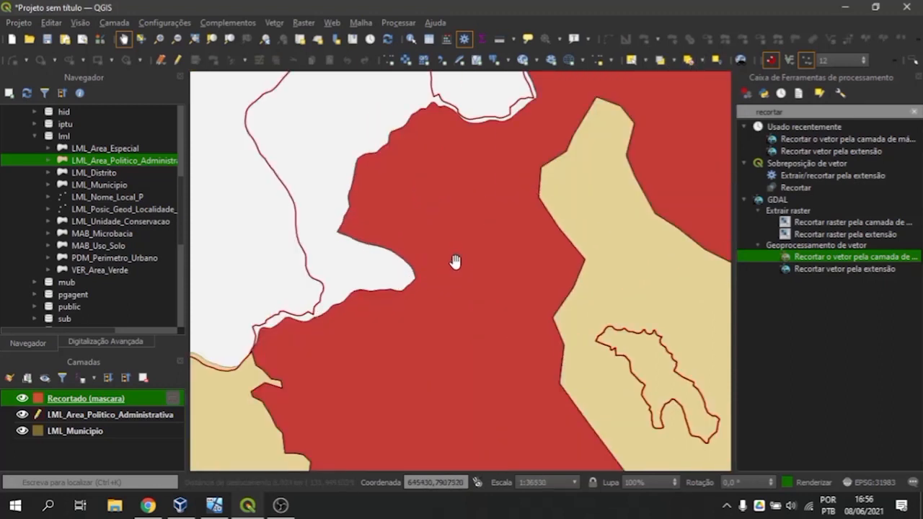
{"action": "scroll", "coordinate": [455, 278], "scroll_direction": "down", "scroll_amount": 1}
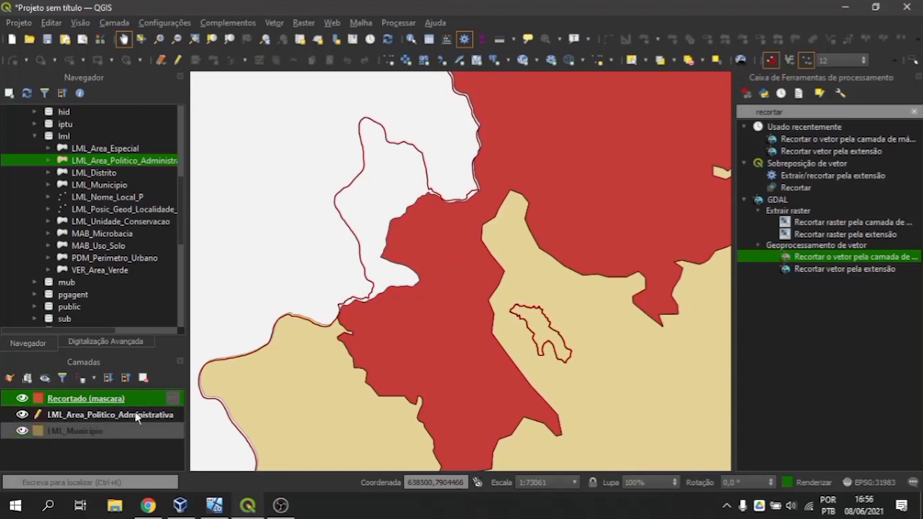
Enlarge the layer list area and make LML_Area_Politico_Administrativa the active layer
{"action": "left_click_drag", "start_coordinate": [147, 353], "coordinate": [158, 226]}
{"action": "left_click", "coordinate": [74, 306]}
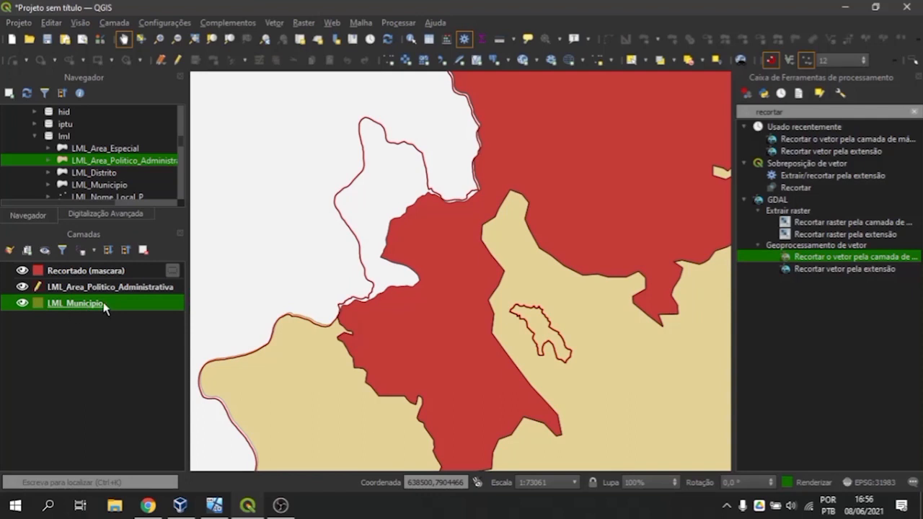
{"action": "left_click", "coordinate": [70, 287]}
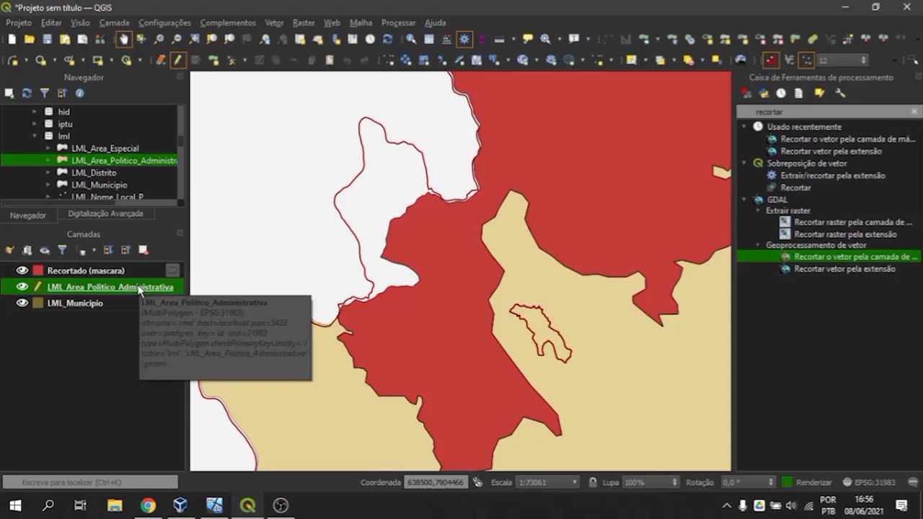
Make Recortado (mascara) active, hide LML_Area_Politico_Administrativa, and examine how the clipped area's western edge follows LML_Municipio
{"action": "left_click", "coordinate": [65, 271]}
{"action": "left_click", "coordinate": [23, 287]}
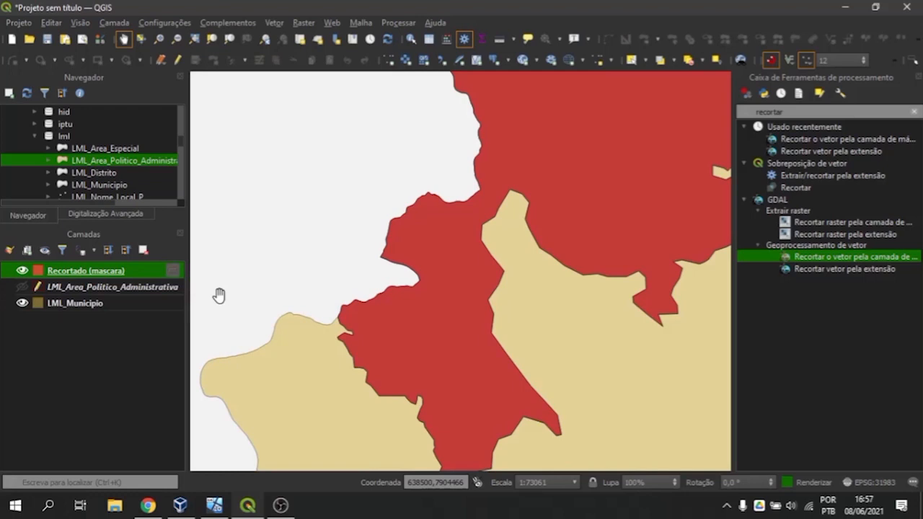
{"action": "scroll", "coordinate": [406, 192], "scroll_direction": "down", "scroll_amount": 2}
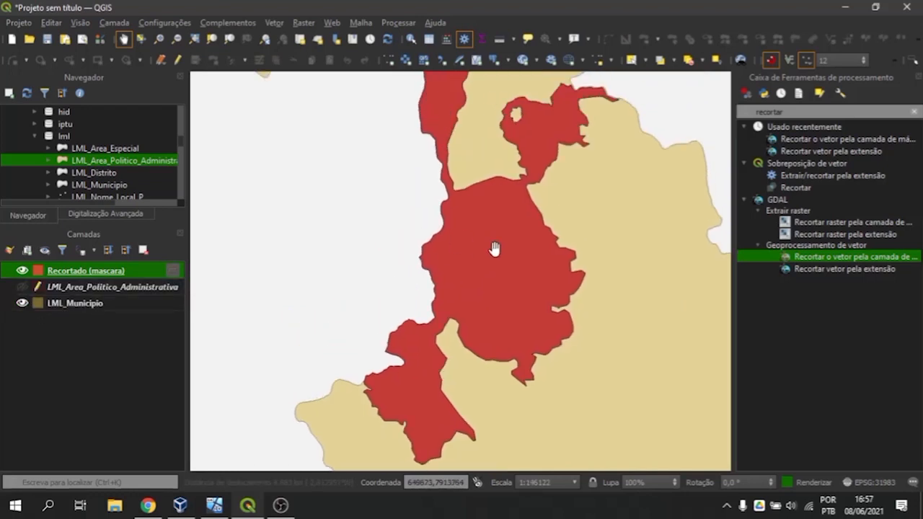
{"action": "scroll", "coordinate": [491, 249], "scroll_direction": "up", "scroll_amount": 4}
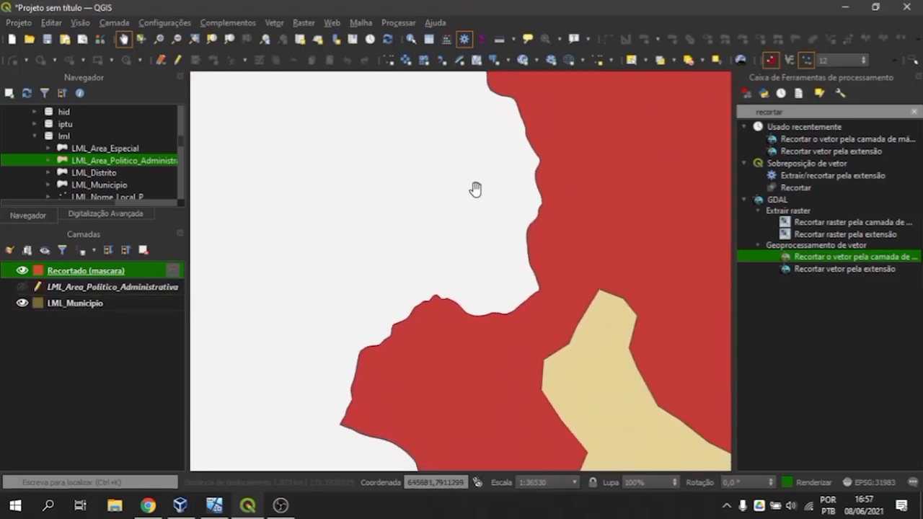
{"action": "left_click_drag", "start_coordinate": [398, 372], "coordinate": [418, 209]}
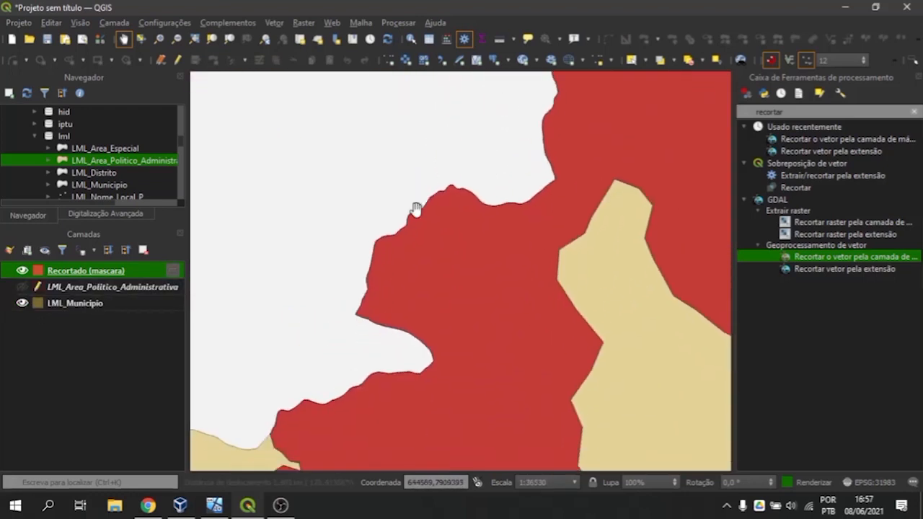
{"action": "left_click", "coordinate": [23, 304]}
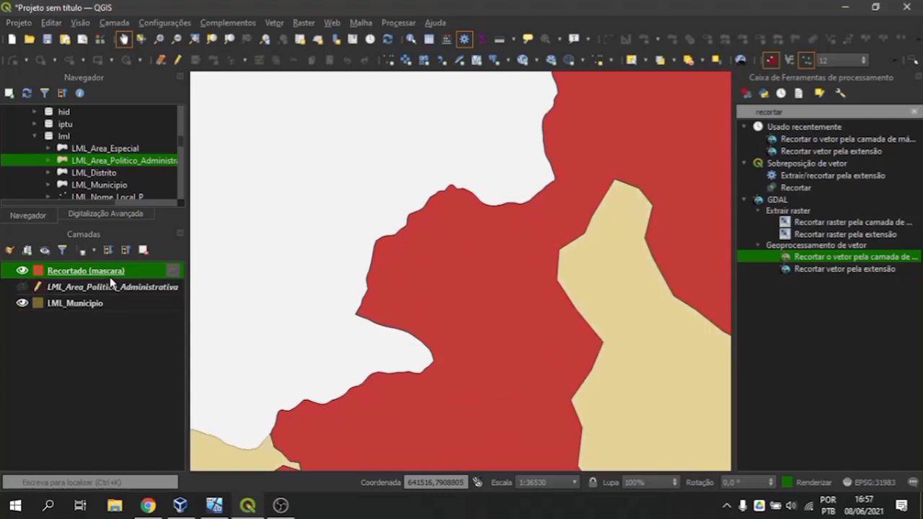
{"action": "scroll", "coordinate": [493, 307], "scroll_direction": "down", "scroll_amount": 1}
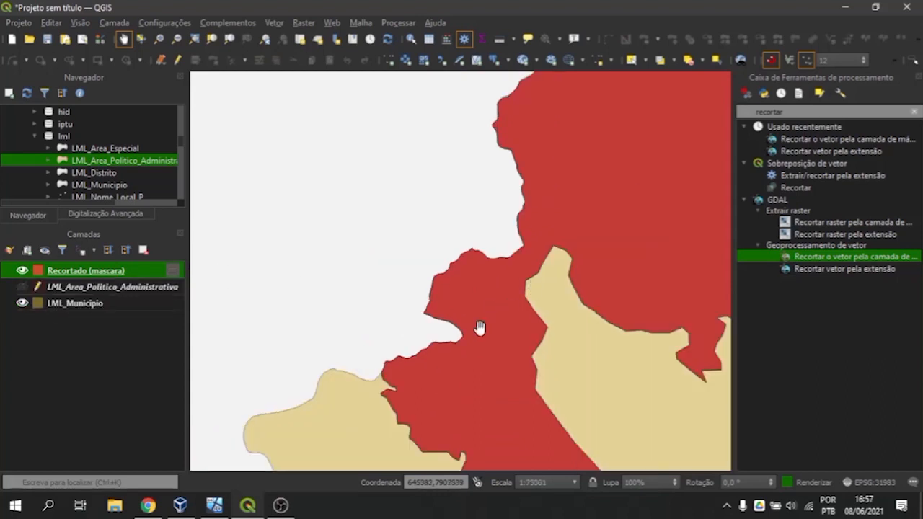
{"action": "scroll", "coordinate": [479, 325], "scroll_direction": "up", "scroll_amount": 1}
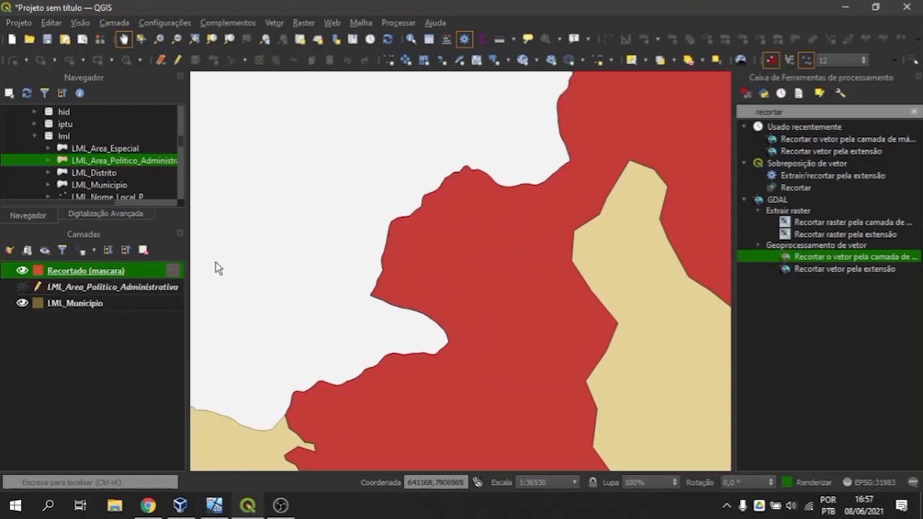
Style the Recortado (mascara) layer with the unfilled outline symbol in blue #0400fe and apply it
{"action": "double_click", "coordinate": [166, 271]}
{"action": "left_click", "coordinate": [389, 318]}
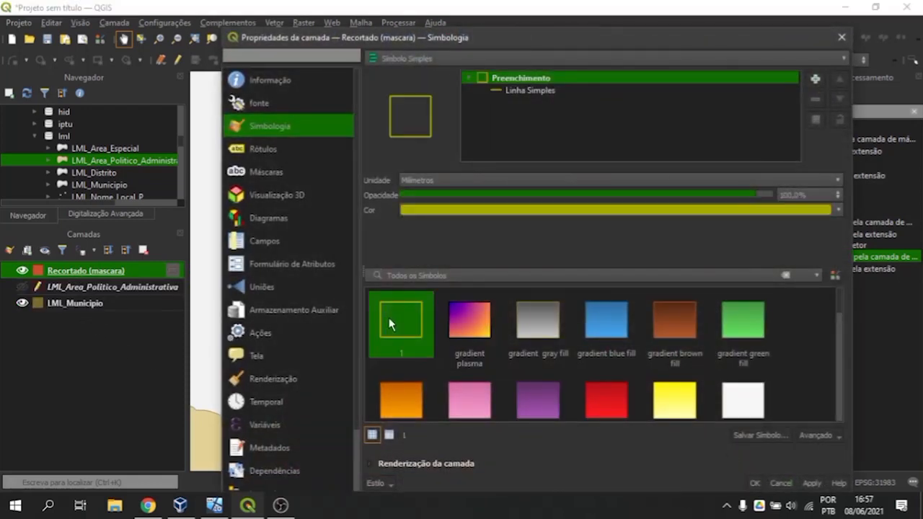
{"action": "left_click", "coordinate": [624, 210]}
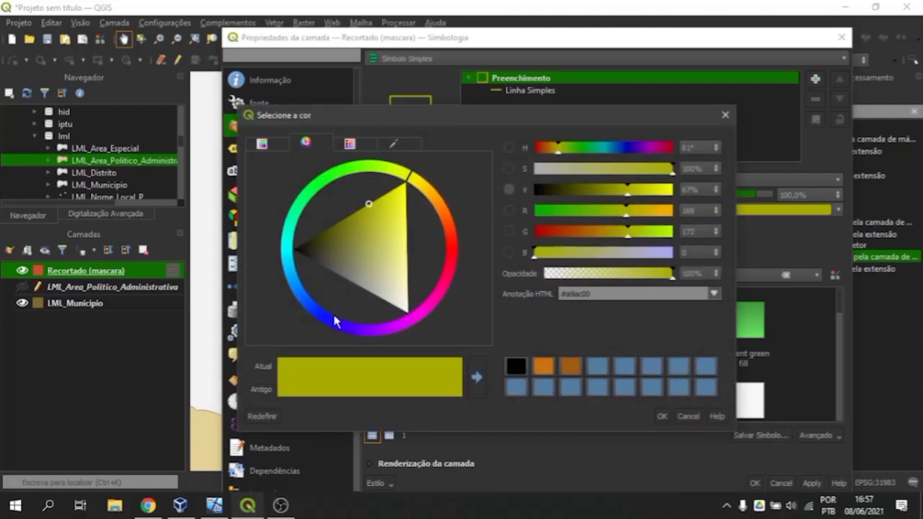
{"action": "left_click", "coordinate": [334, 321]}
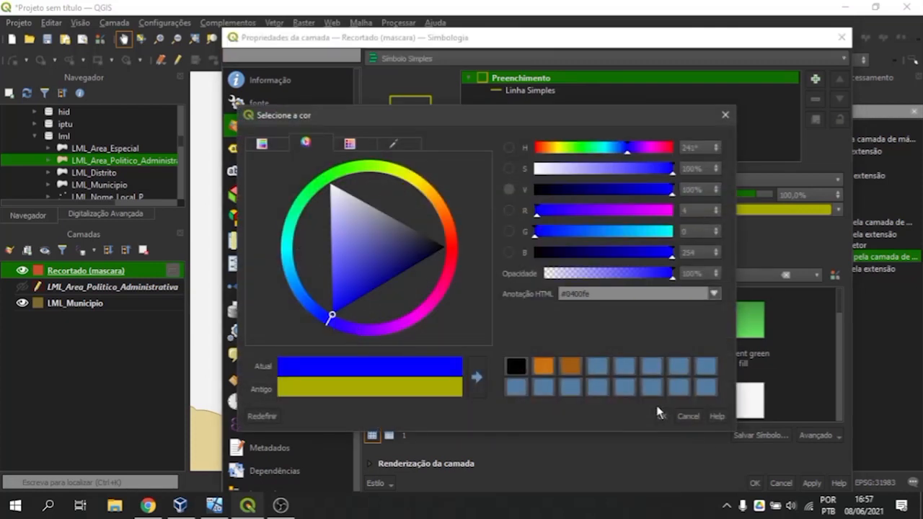
{"action": "left_click", "coordinate": [658, 415]}
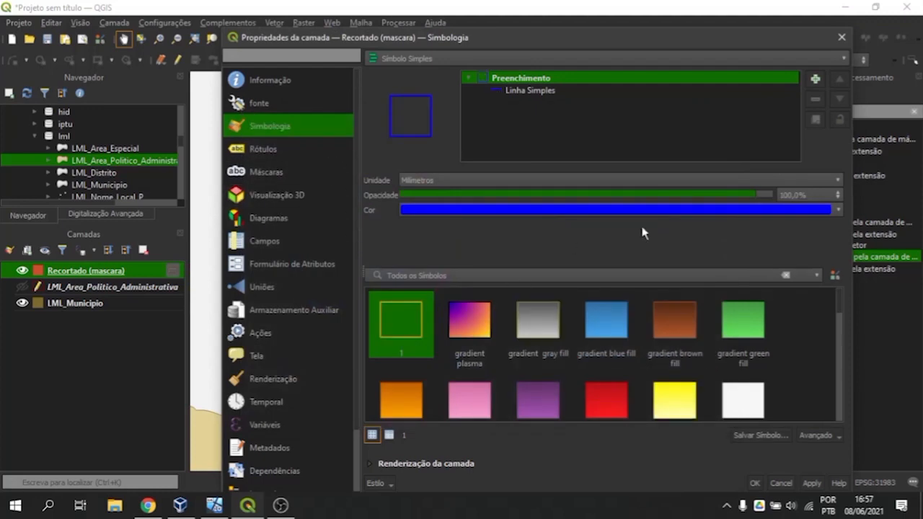
{"action": "left_click_drag", "start_coordinate": [736, 38], "coordinate": [730, 11]}
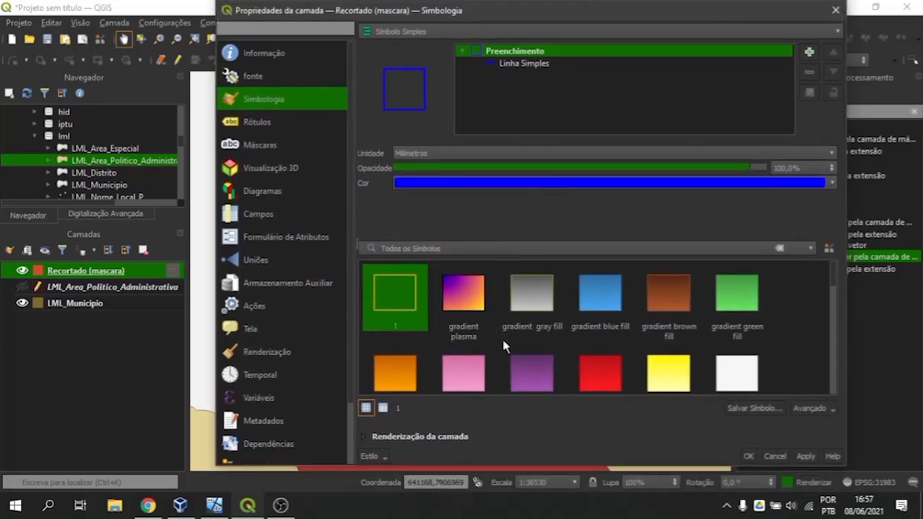
{"action": "left_click", "coordinate": [806, 457]}
{"action": "left_click", "coordinate": [750, 457]}
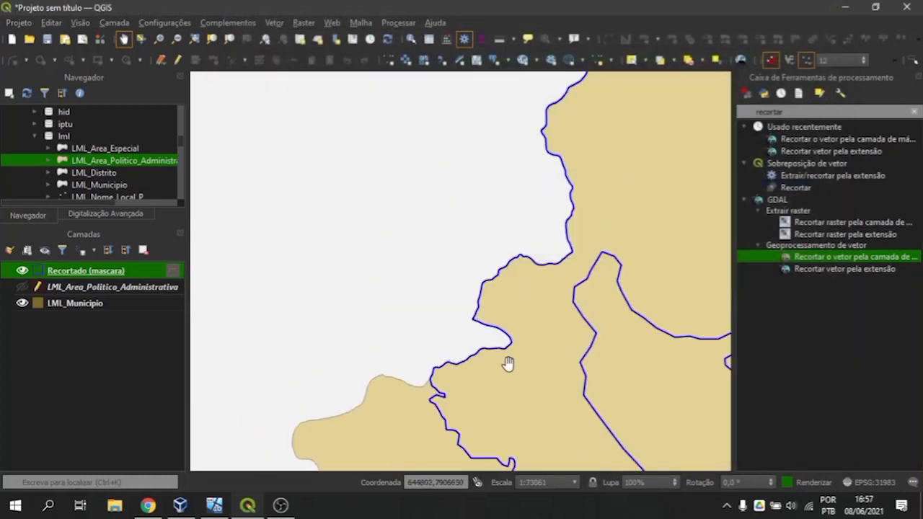
Show LML_Area_Politico_Administrativa again and compare its outline with the clipped boundary at the southwestern junction
{"action": "scroll", "coordinate": [508, 364], "scroll_direction": "up", "scroll_amount": 1}
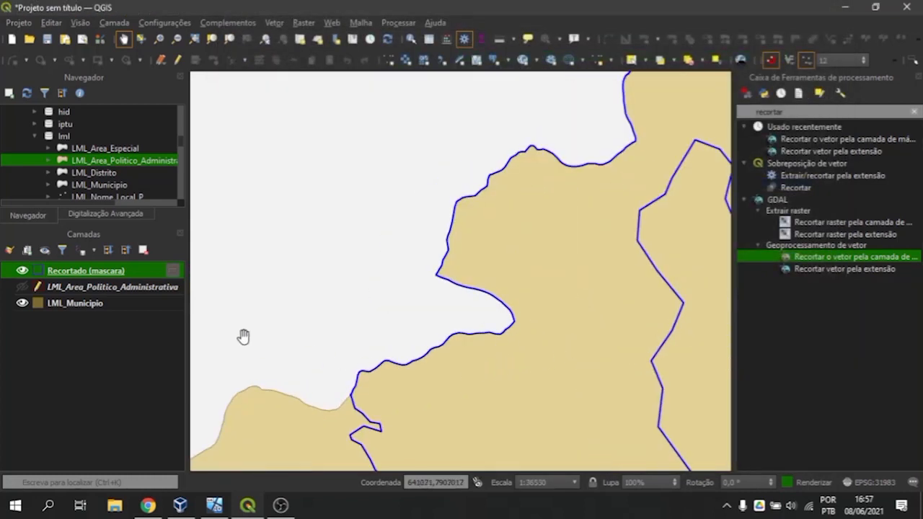
{"action": "left_click", "coordinate": [26, 289]}
{"action": "scroll", "coordinate": [429, 430], "scroll_direction": "up", "scroll_amount": 1}
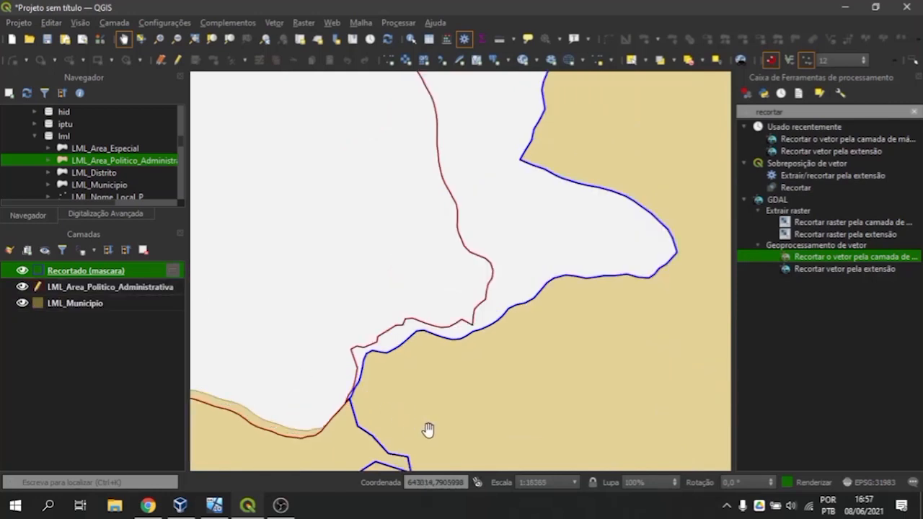
{"action": "scroll", "coordinate": [427, 411], "scroll_direction": "up", "scroll_amount": 1}
{"action": "scroll", "coordinate": [250, 378], "scroll_direction": "up", "scroll_amount": 1}
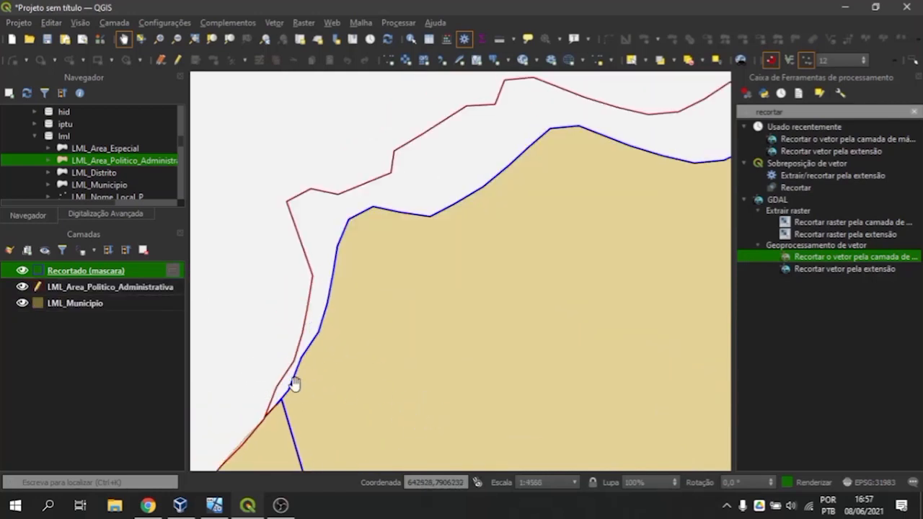
{"action": "left_click", "coordinate": [85, 306]}
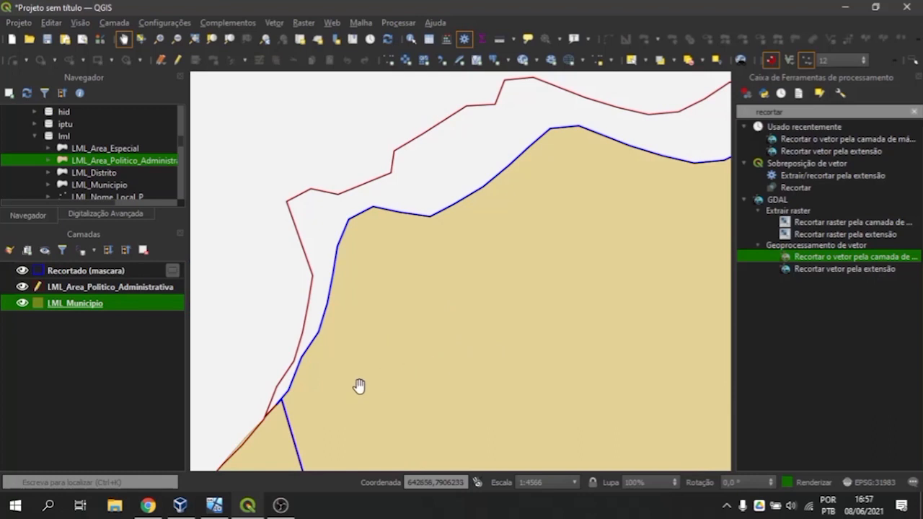
{"action": "left_click", "coordinate": [62, 275]}
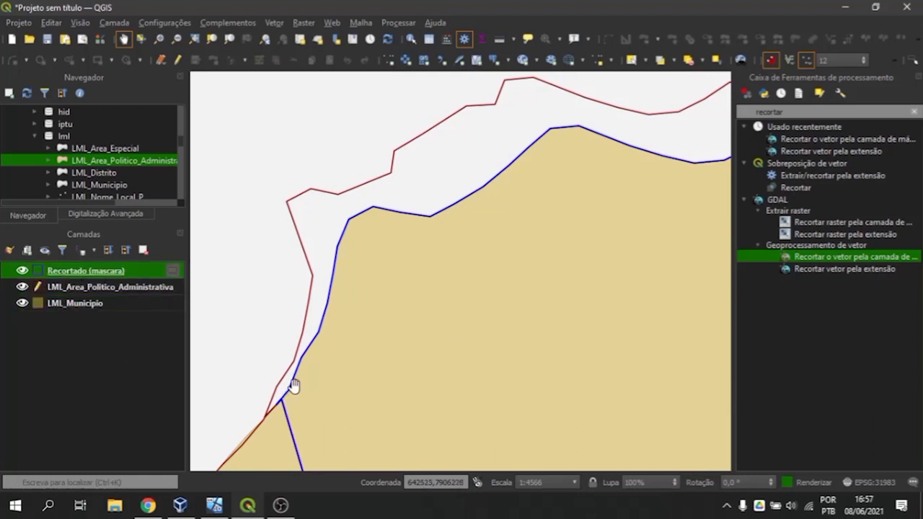
Follow the clipped boundary northeast along the municipality border and examine where it departs from the LML_Municipio edge
{"action": "left_click_drag", "start_coordinate": [588, 186], "coordinate": [297, 385]}
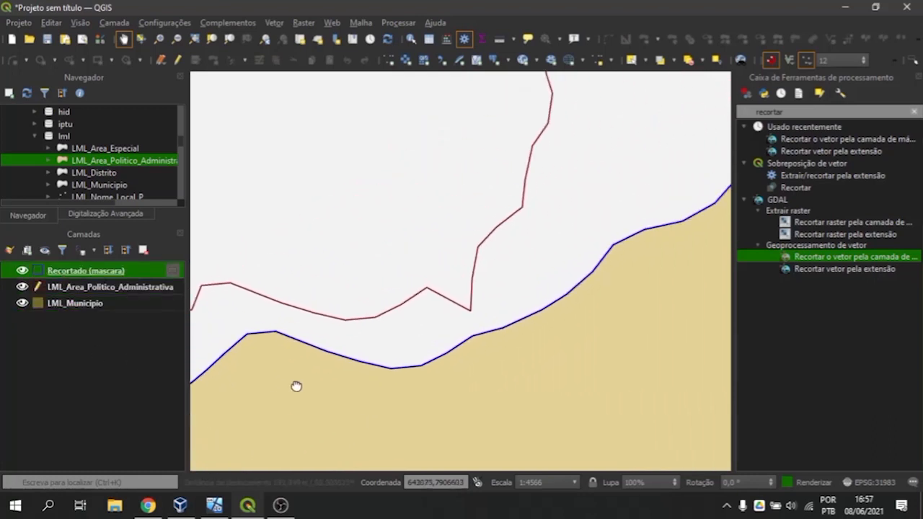
{"action": "scroll", "coordinate": [455, 352], "scroll_direction": "down", "scroll_amount": 1}
{"action": "left_click_drag", "start_coordinate": [599, 299], "coordinate": [495, 367]}
{"action": "left_click_drag", "start_coordinate": [594, 329], "coordinate": [432, 387]}
{"action": "left_click_drag", "start_coordinate": [463, 206], "coordinate": [397, 403]}
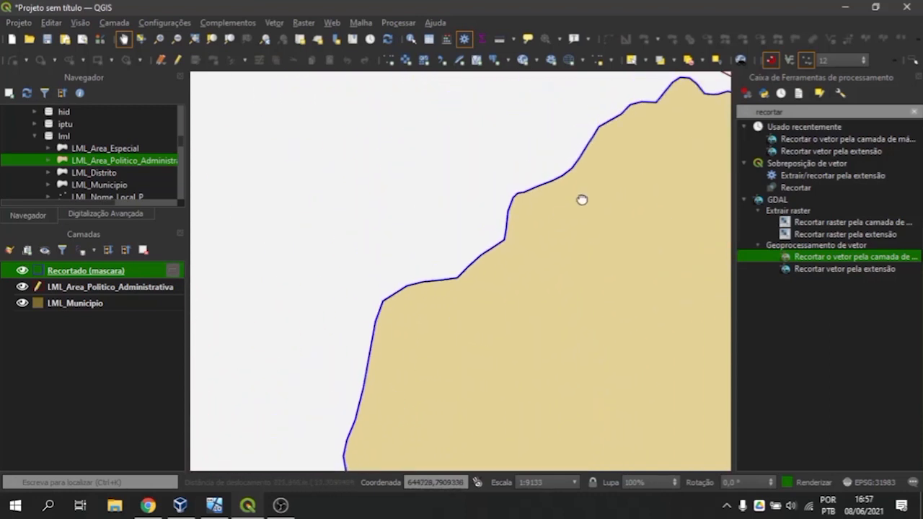
{"action": "left_click_drag", "start_coordinate": [582, 200], "coordinate": [367, 358]}
{"action": "left_click_drag", "start_coordinate": [577, 323], "coordinate": [437, 181]}
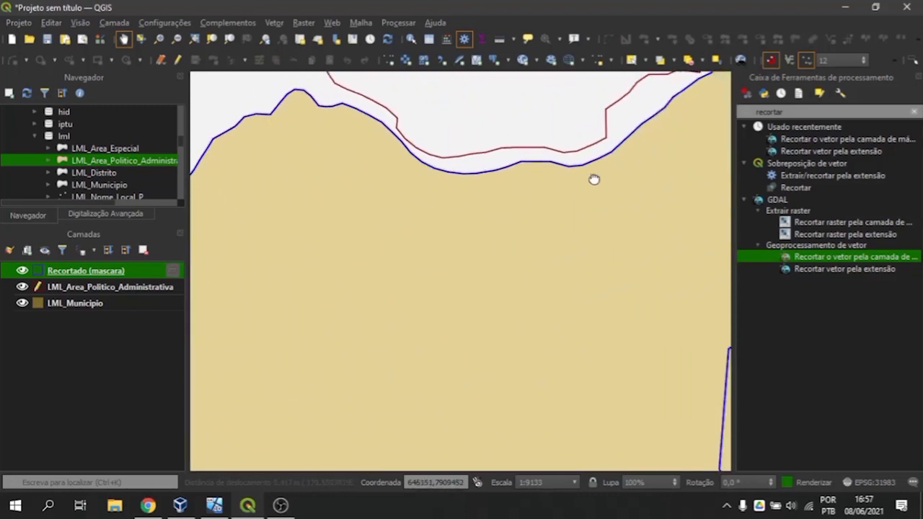
{"action": "left_click_drag", "start_coordinate": [594, 181], "coordinate": [488, 307]}
{"action": "left_click_drag", "start_coordinate": [547, 189], "coordinate": [551, 281]}
{"action": "scroll", "coordinate": [546, 290], "scroll_direction": "down", "scroll_amount": 1}
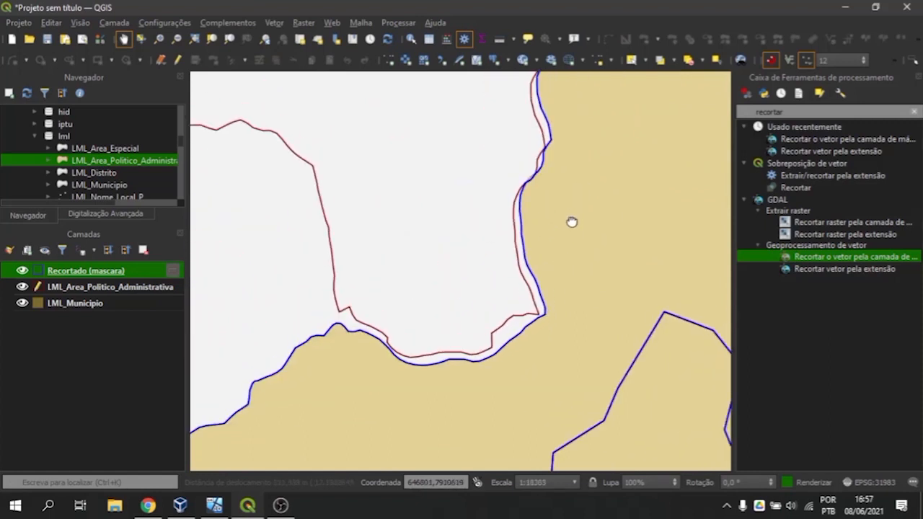
{"action": "left_click_drag", "start_coordinate": [561, 177], "coordinate": [515, 286]}
{"action": "scroll", "coordinate": [515, 287], "scroll_direction": "up", "scroll_amount": 3}
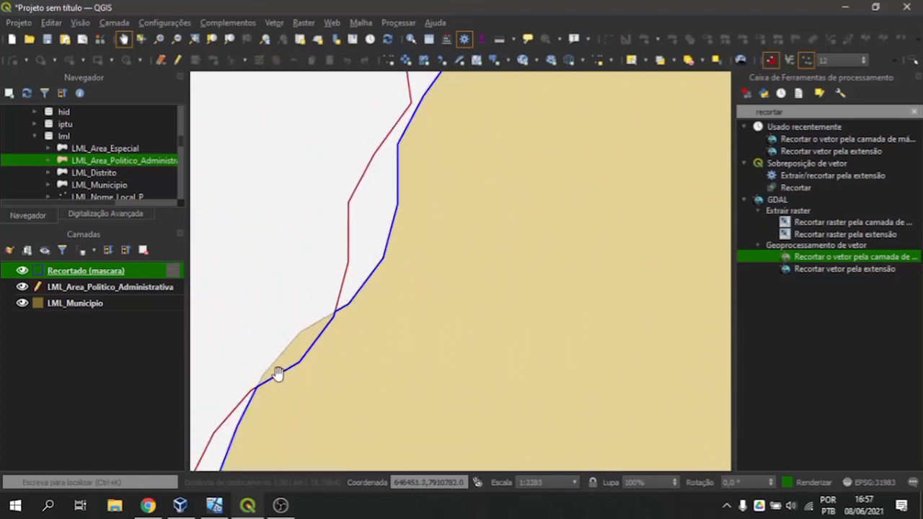
Make LML_Area_Politico_Administrativa active, examine its outline around the western protrusion, and close the processing toolbox
{"action": "left_click", "coordinate": [72, 288]}
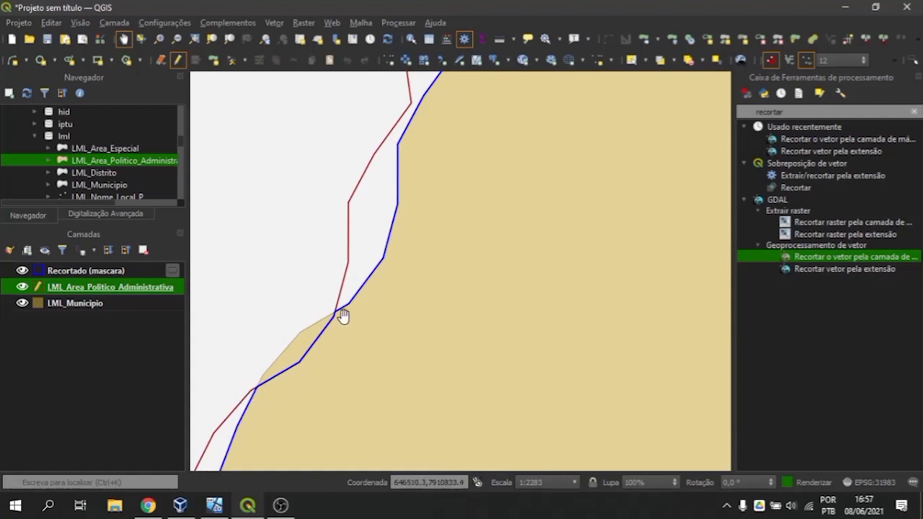
{"action": "scroll", "coordinate": [342, 316], "scroll_direction": "down", "scroll_amount": 2}
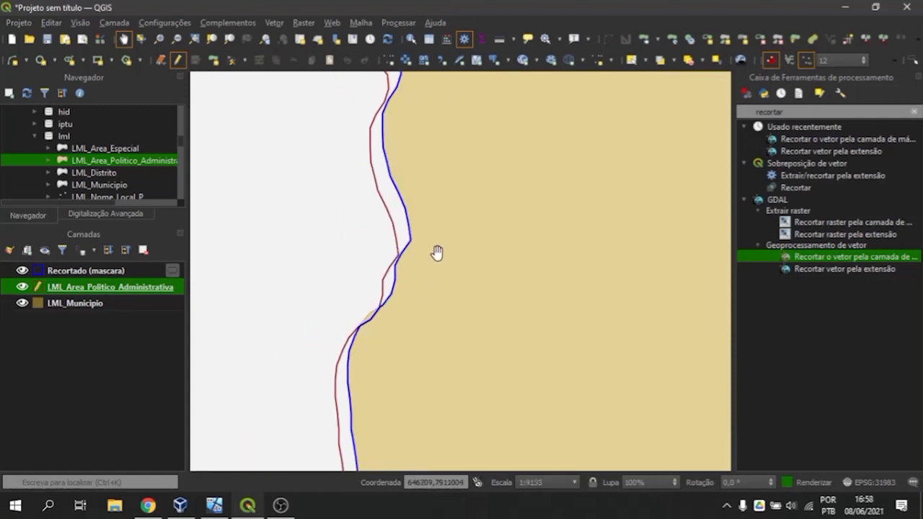
{"action": "left_click_drag", "start_coordinate": [433, 402], "coordinate": [518, 450]}
{"action": "scroll", "coordinate": [533, 307], "scroll_direction": "up", "scroll_amount": 2}
{"action": "scroll", "coordinate": [533, 307], "scroll_direction": "down", "scroll_amount": 6}
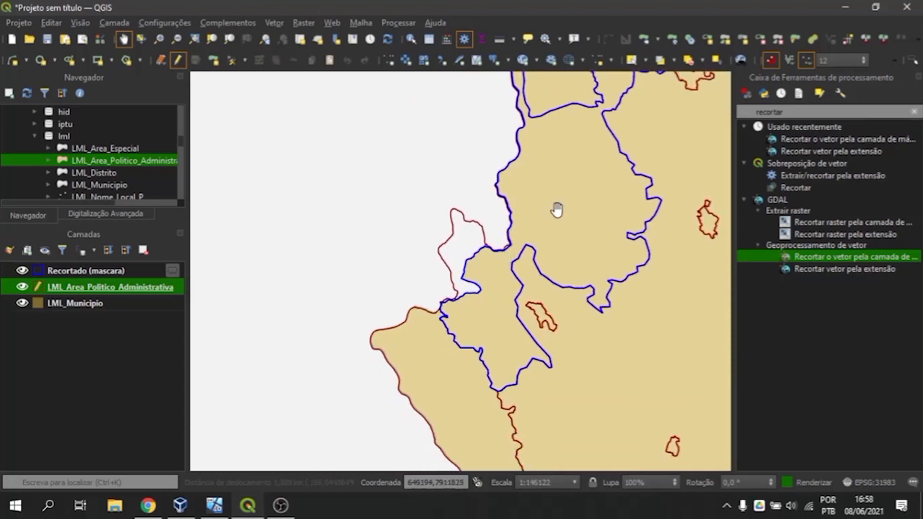
{"action": "scroll", "coordinate": [556, 209], "scroll_direction": "up", "scroll_amount": 1}
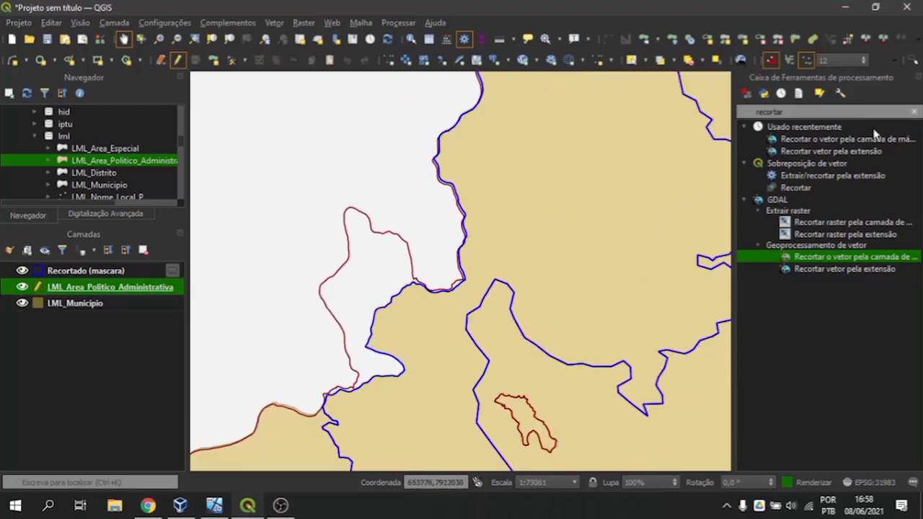
{"action": "left_click", "coordinate": [919, 77]}
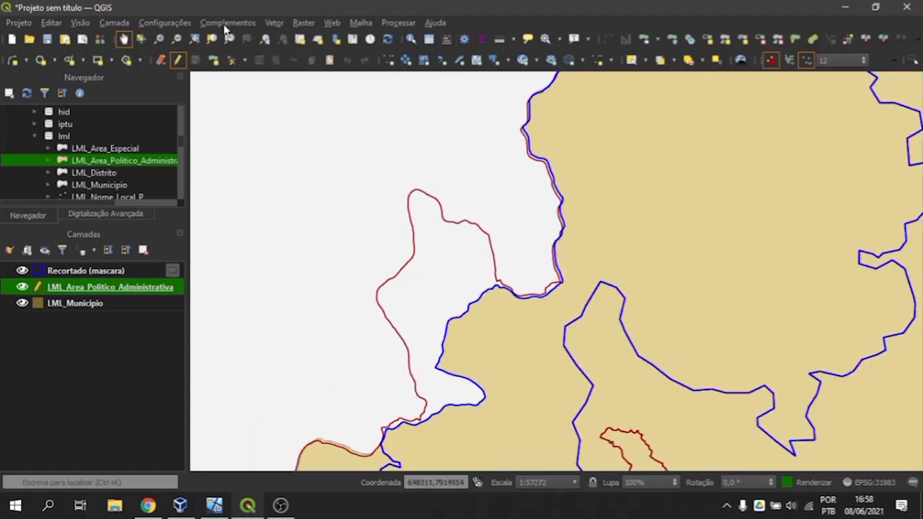
Make sure the data source options have new attribute tables open as docked windows, and accept the options
{"action": "left_click", "coordinate": [165, 23]}
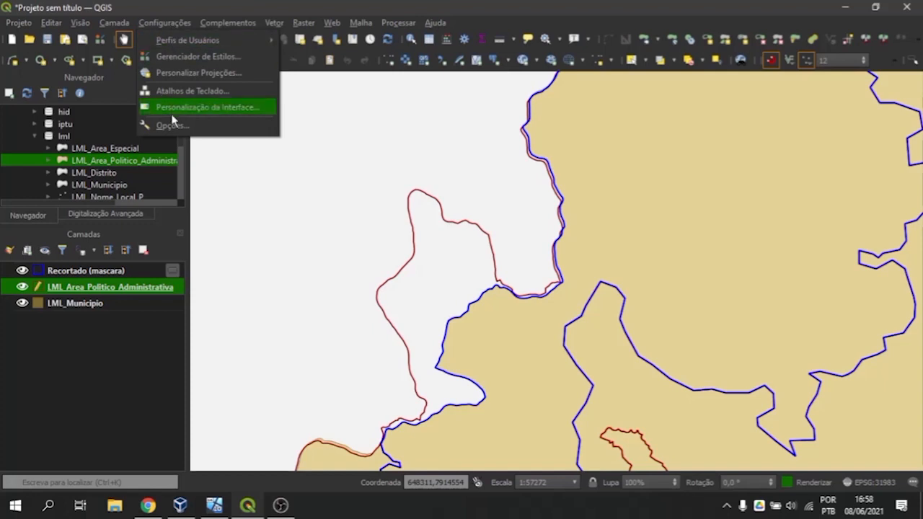
{"action": "left_click", "coordinate": [186, 129]}
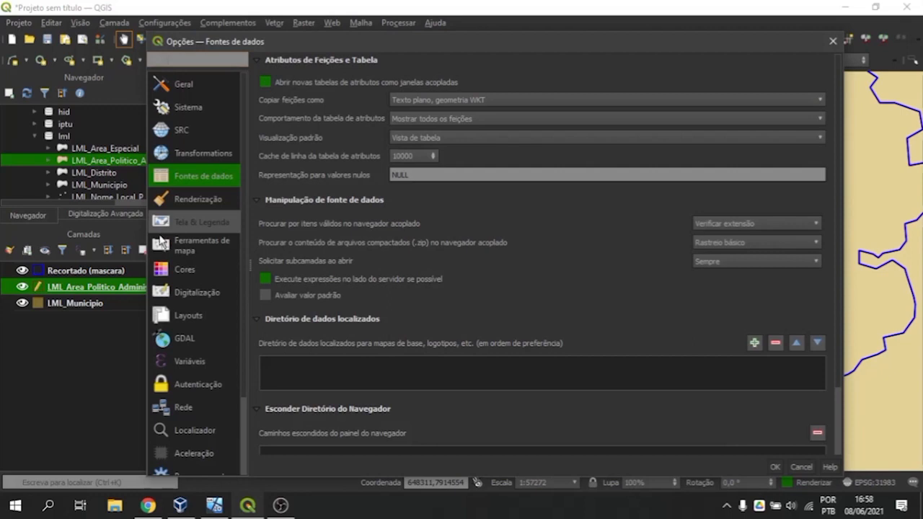
{"action": "left_click", "coordinate": [193, 309]}
{"action": "left_click", "coordinate": [202, 179]}
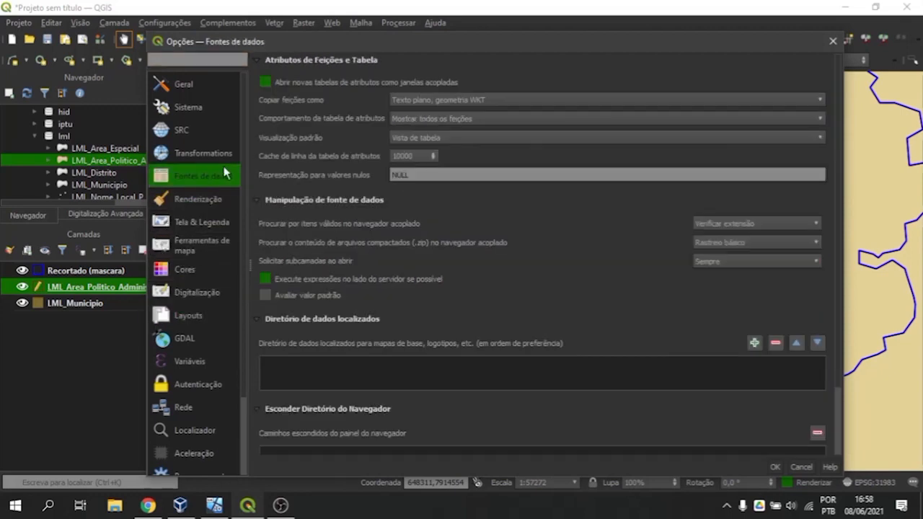
{"action": "left_click_drag", "start_coordinate": [455, 45], "coordinate": [467, 20]}
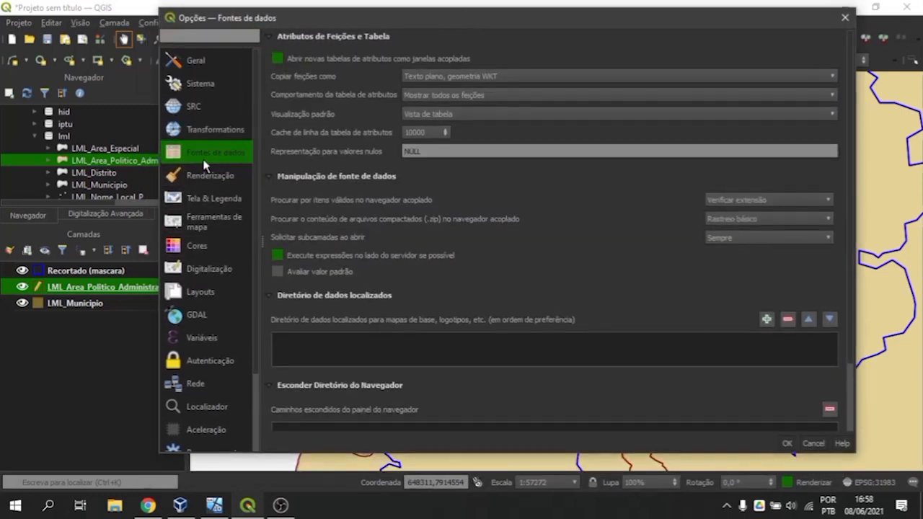
{"action": "left_click", "coordinate": [302, 62]}
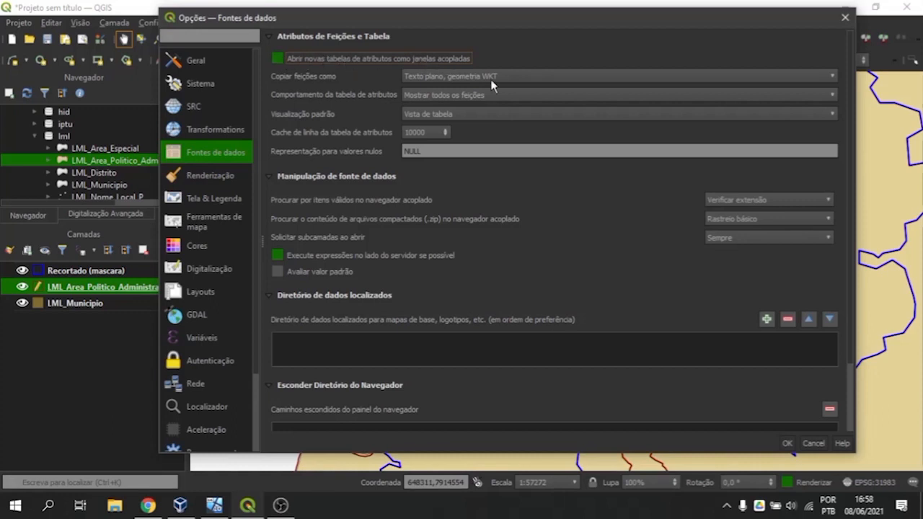
{"action": "left_click", "coordinate": [788, 443]}
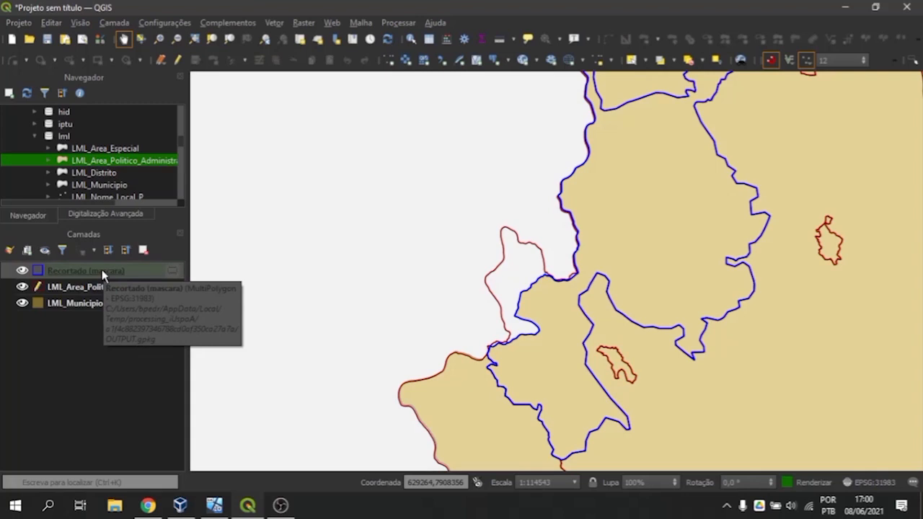
Open the attribute tables of LML_Area_Politico_Administrativa and Recortado (mascara)
{"action": "left_click", "coordinate": [81, 278]}
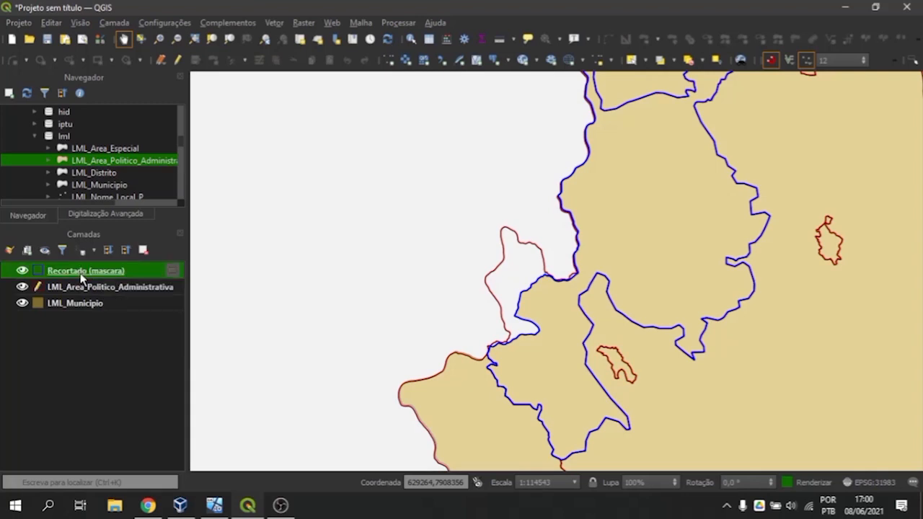
{"action": "left_click", "coordinate": [72, 291]}
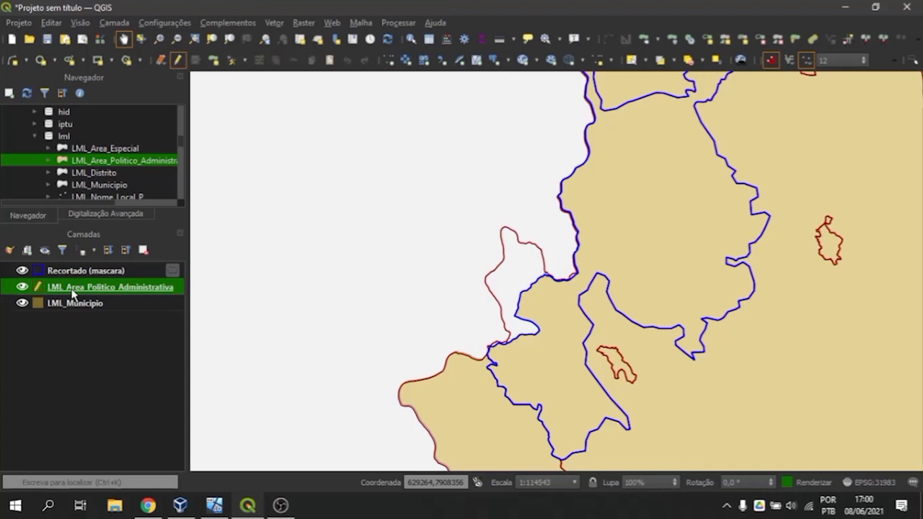
{"action": "right_click", "coordinate": [72, 292]}
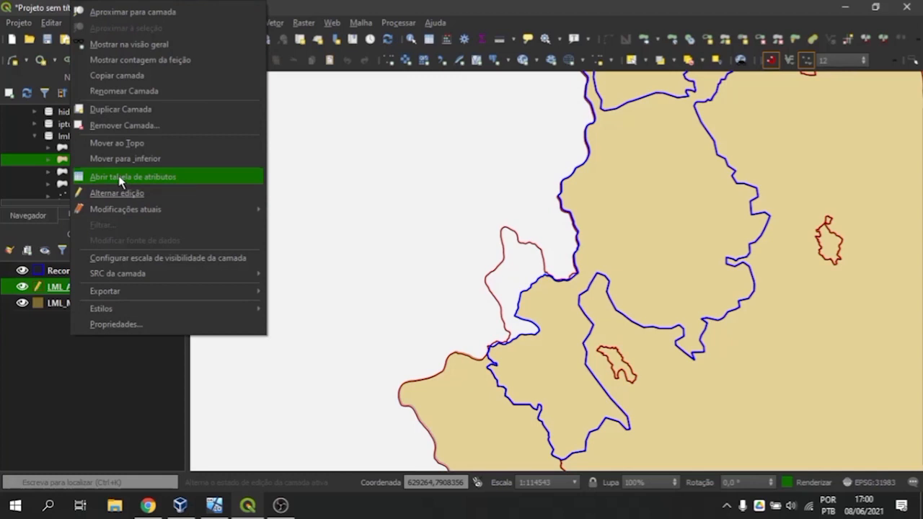
{"action": "left_click", "coordinate": [121, 178]}
{"action": "left_click", "coordinate": [84, 271]}
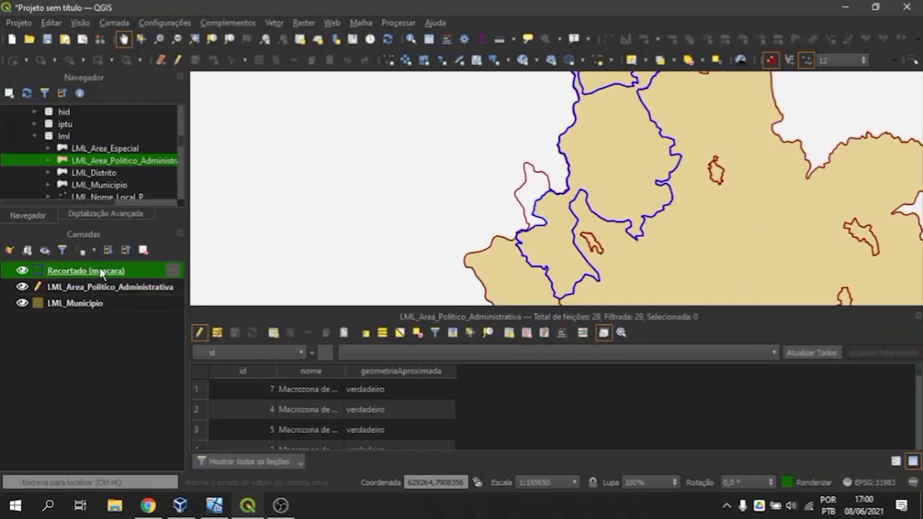
{"action": "right_click", "coordinate": [105, 273]}
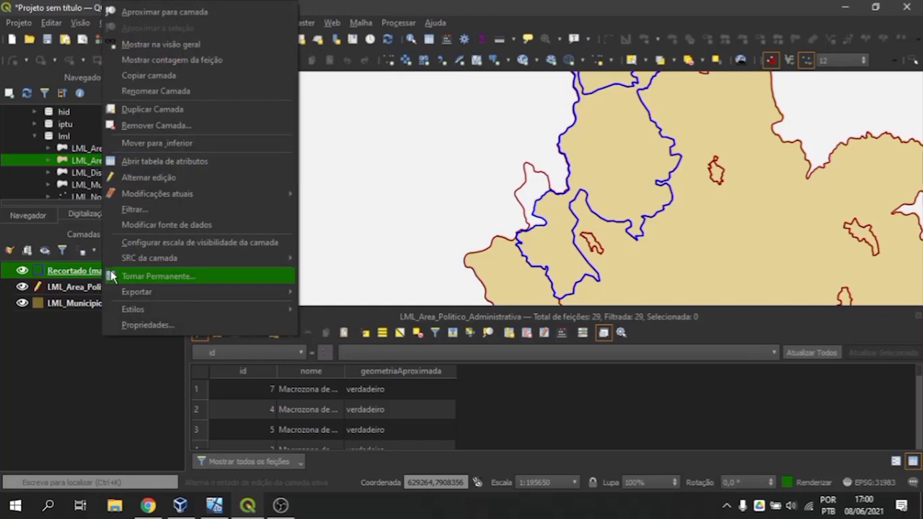
{"action": "left_click", "coordinate": [178, 165]}
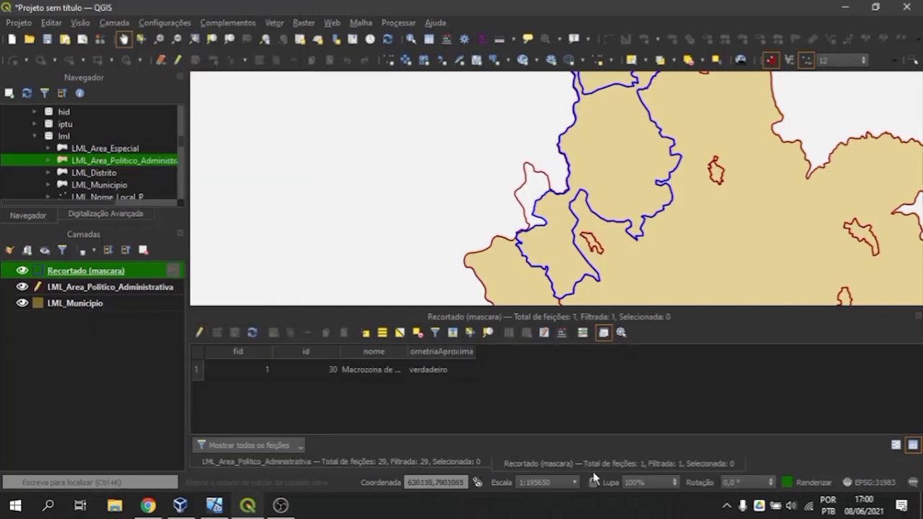
Dock the Recortado (mascara) attribute table beside the LML_Area_Politico_Administrativa table and widen it to show all its columns
{"action": "left_click", "coordinate": [427, 466]}
{"action": "left_click", "coordinate": [506, 462]}
{"action": "left_click", "coordinate": [465, 462]}
{"action": "left_click", "coordinate": [519, 464]}
{"action": "left_click_drag", "start_coordinate": [525, 470], "coordinate": [915, 372]}
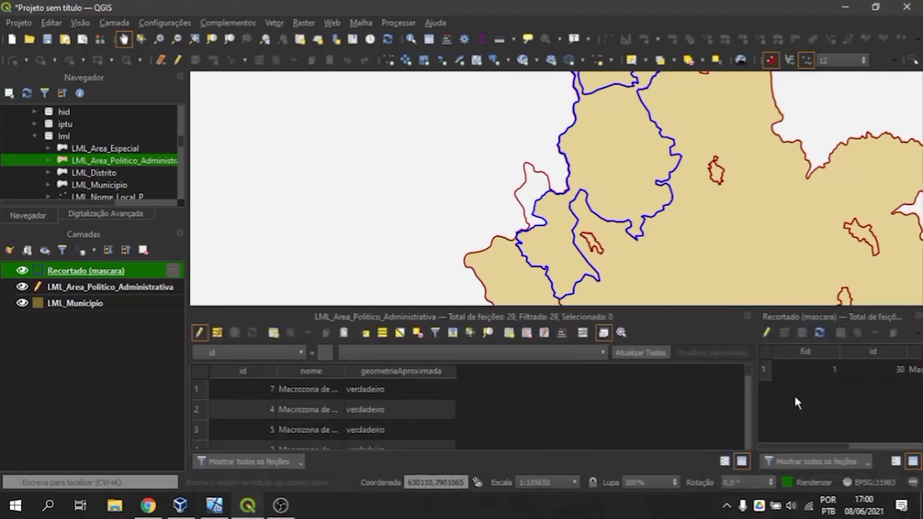
{"action": "left_click_drag", "start_coordinate": [755, 404], "coordinate": [608, 412]}
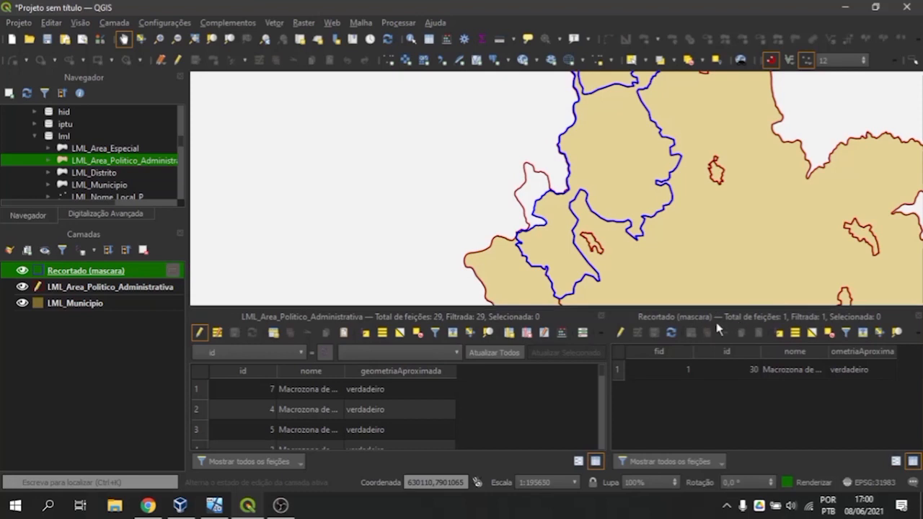
Select the LML_Area_Politico_Administrativa feature that overruns the municipality at the western protrusion and delete it
{"action": "scroll", "coordinate": [638, 181], "scroll_direction": "down", "scroll_amount": 1}
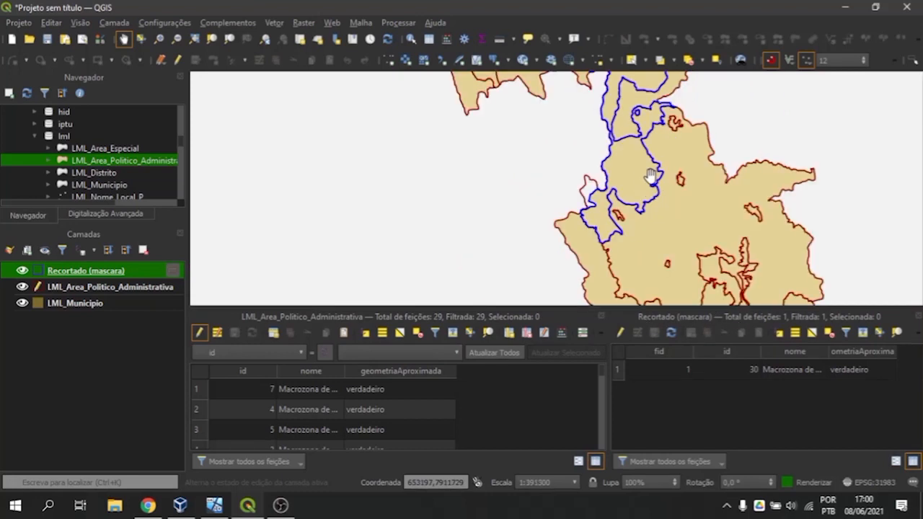
{"action": "left_click_drag", "start_coordinate": [633, 175], "coordinate": [599, 131]}
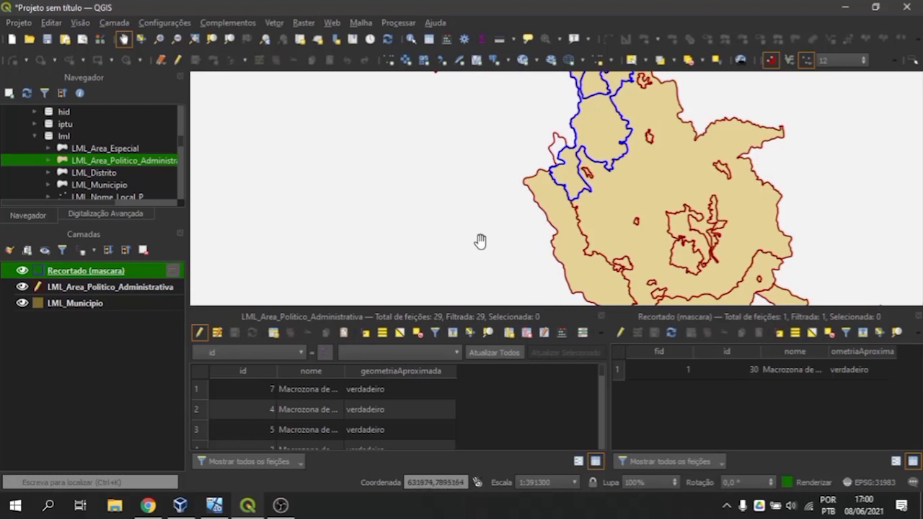
{"action": "scroll", "coordinate": [564, 139], "scroll_direction": "up", "scroll_amount": 2}
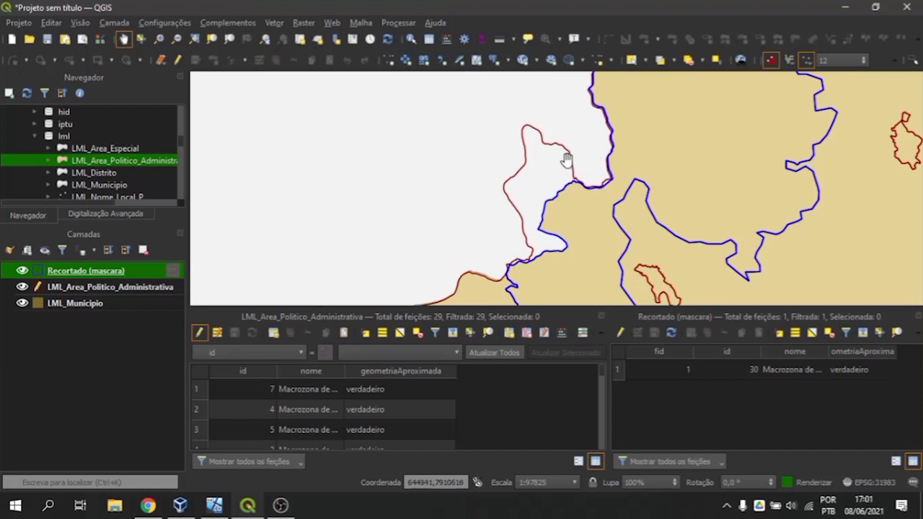
{"action": "left_click", "coordinate": [54, 287]}
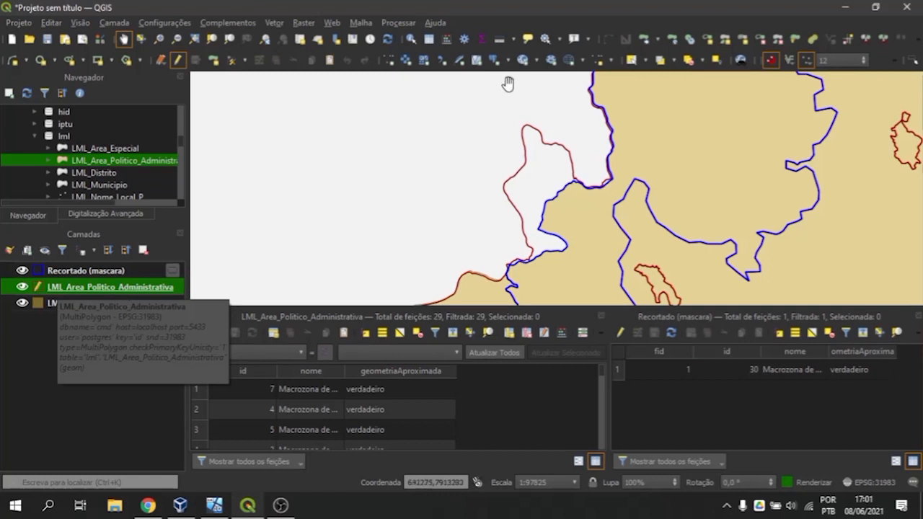
{"action": "left_click", "coordinate": [632, 60]}
{"action": "left_click_drag", "start_coordinate": [502, 154], "coordinate": [557, 187]}
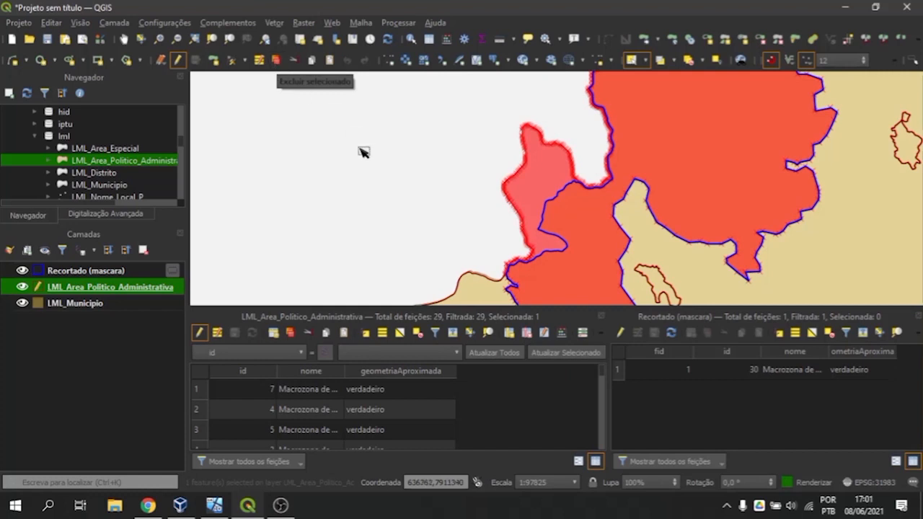
{"action": "key", "text": "Delete"}
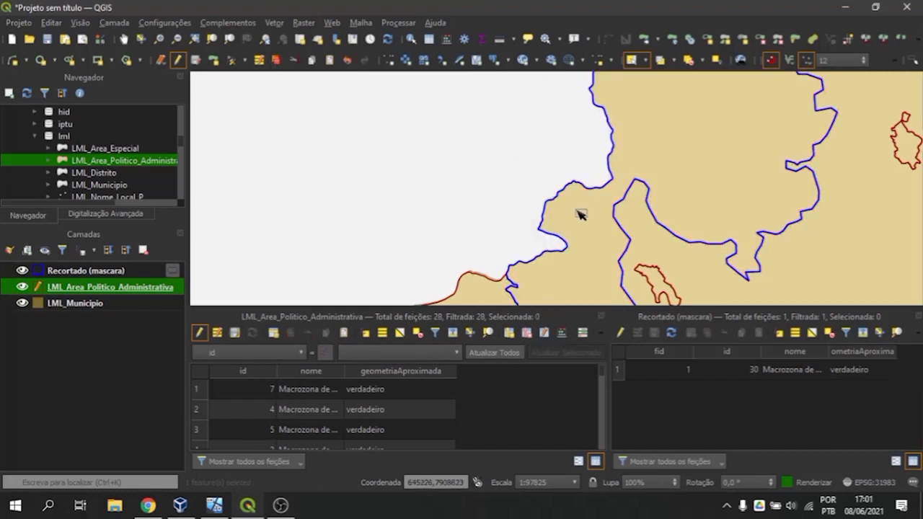
Make Recortado (mascara) active, select its clipped feature on the map, and copy it
{"action": "scroll", "coordinate": [576, 193], "scroll_direction": "down", "scroll_amount": 1}
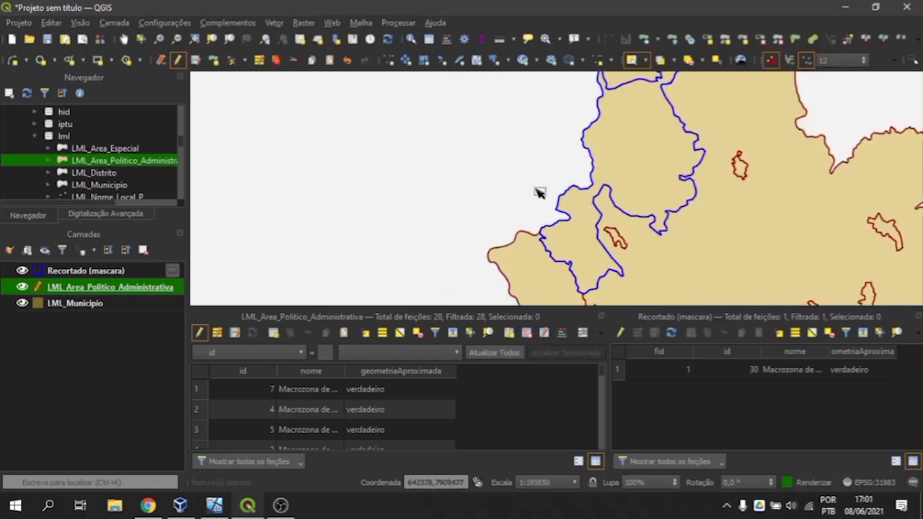
{"action": "scroll", "coordinate": [536, 191], "scroll_direction": "up", "scroll_amount": 1}
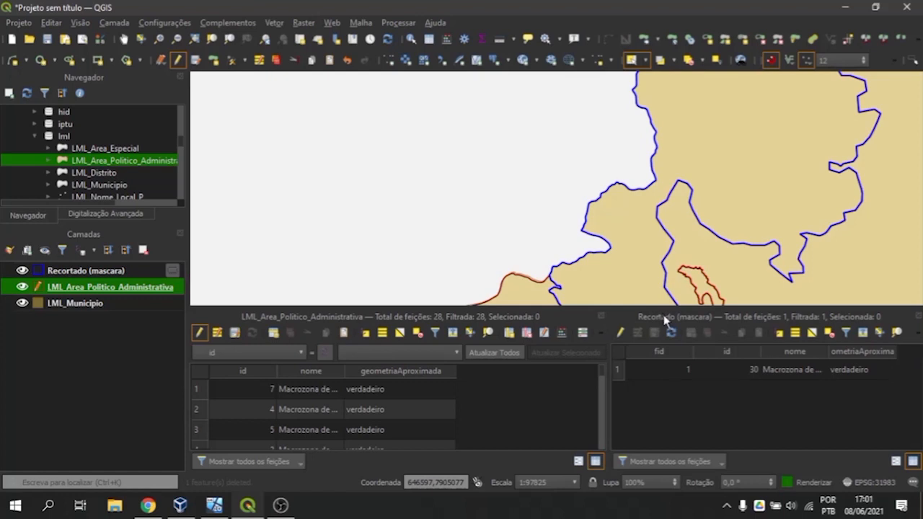
{"action": "left_click", "coordinate": [617, 371]}
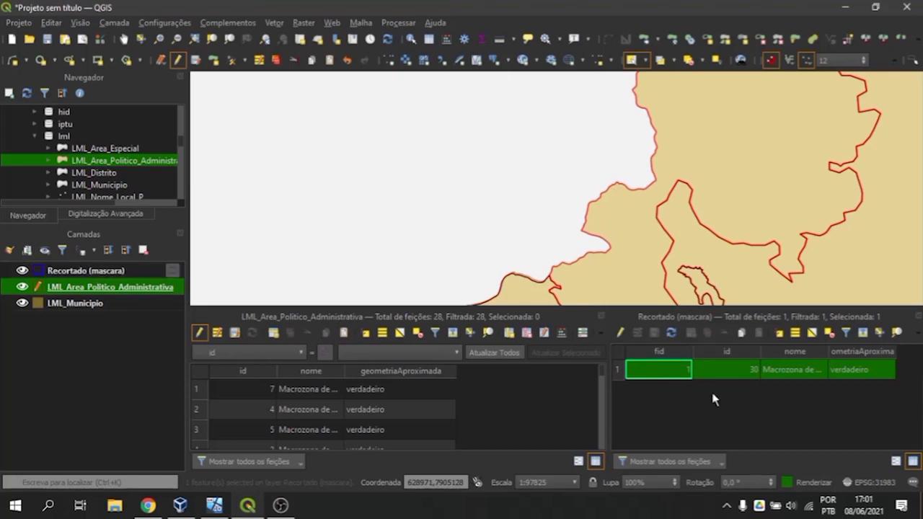
{"action": "left_click", "coordinate": [90, 273]}
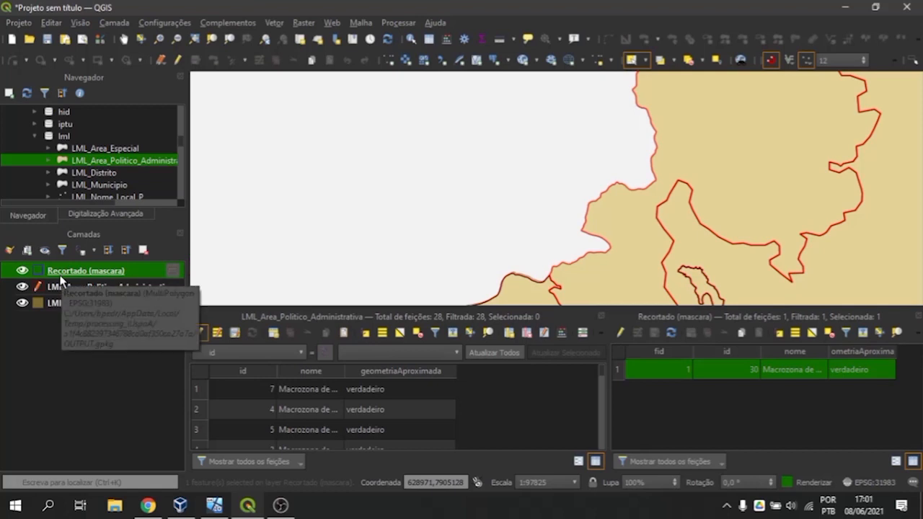
{"action": "left_click", "coordinate": [631, 60]}
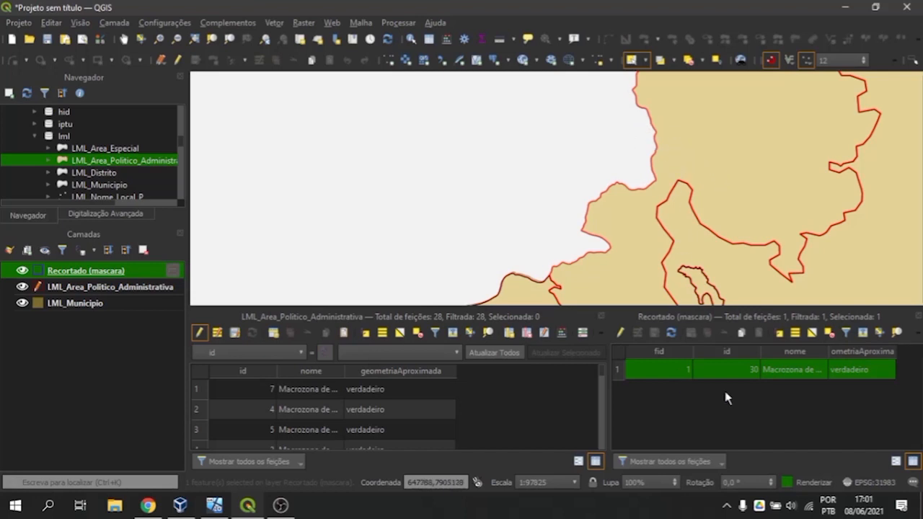
{"action": "left_click", "coordinate": [830, 332]}
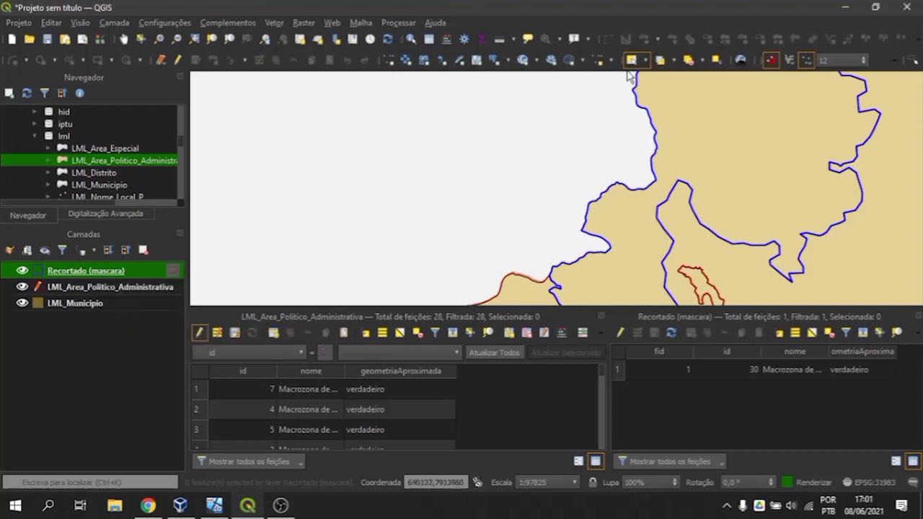
{"action": "left_click_drag", "start_coordinate": [635, 146], "coordinate": [694, 167]}
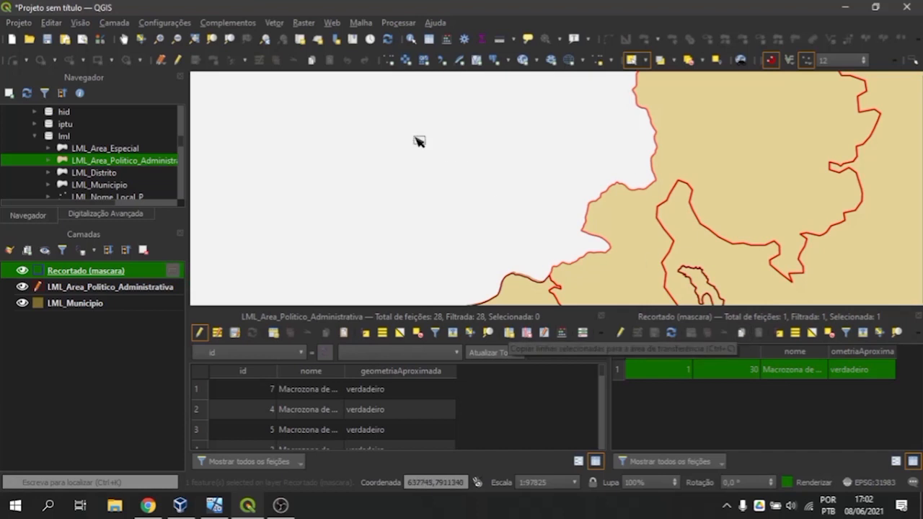
{"action": "left_click", "coordinate": [311, 60]}
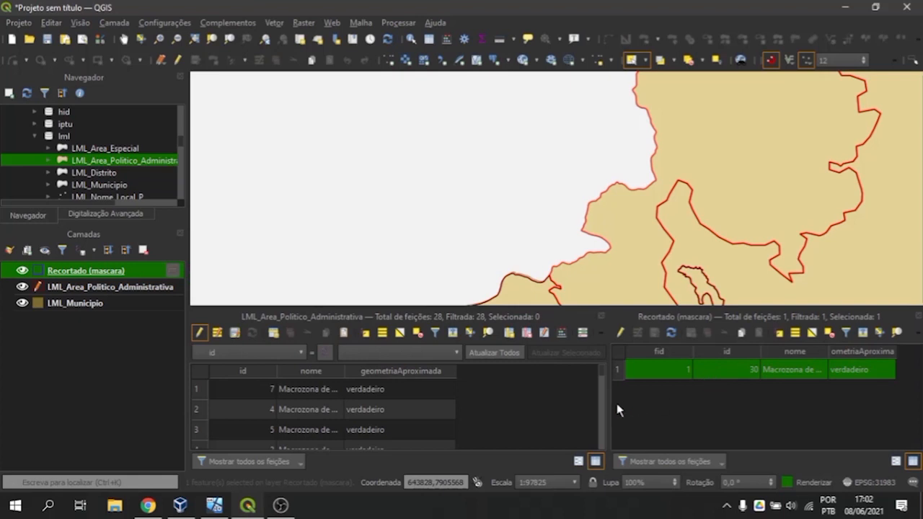
Paste the copied feature into LML_Area_Politico_Administrativa and go to its row at the end of the attribute table
{"action": "left_click_drag", "start_coordinate": [608, 406], "coordinate": [632, 406]}
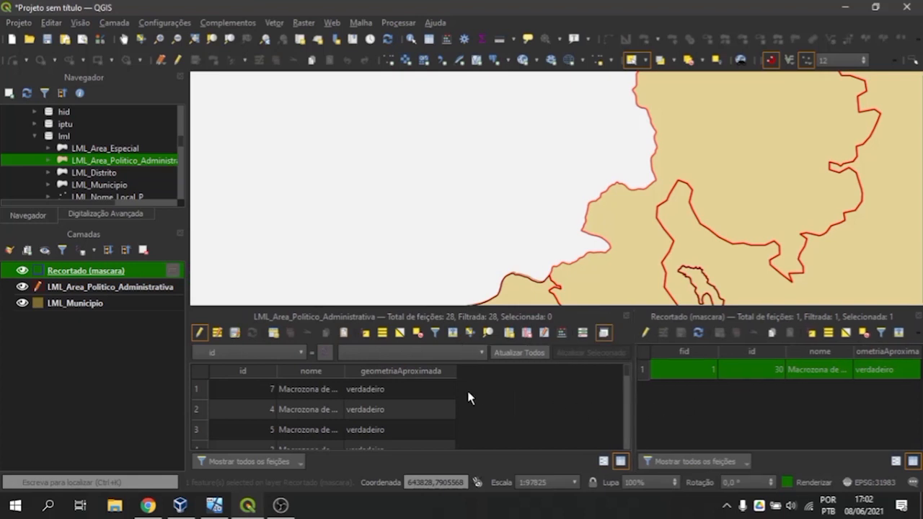
{"action": "left_click", "coordinate": [343, 336]}
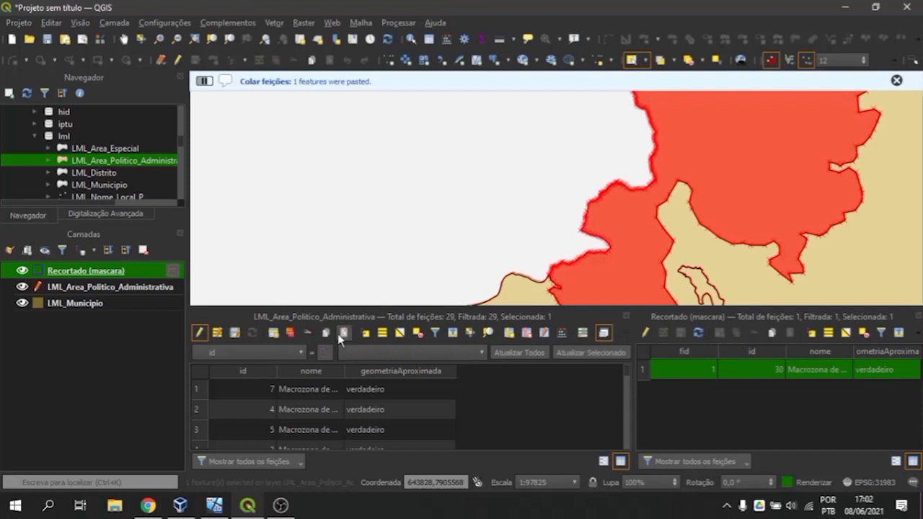
{"action": "scroll", "coordinate": [397, 408], "scroll_direction": "down", "scroll_amount": 2}
{"action": "scroll", "coordinate": [398, 409], "scroll_direction": "down", "scroll_amount": 7}
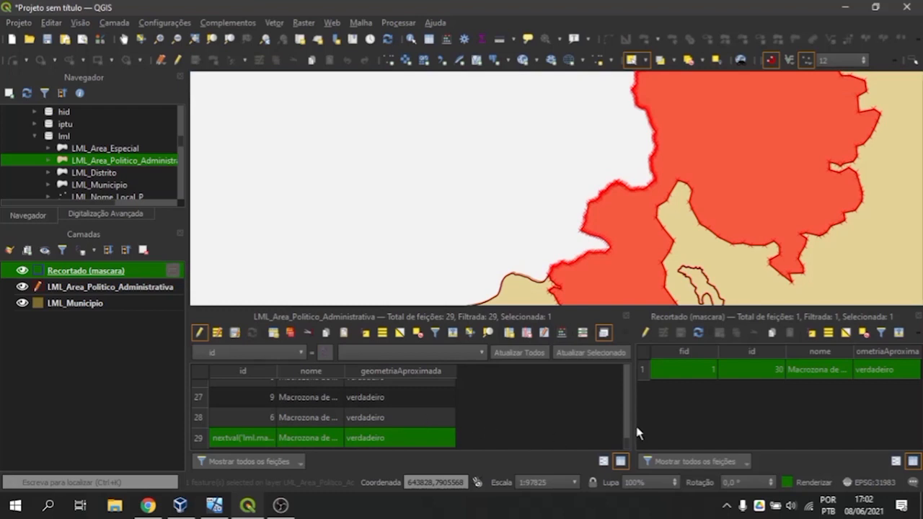
Widen the LML_Area_Politico_Administrativa table and its nome column to show the full names, and save the layer edits
{"action": "left_click_drag", "start_coordinate": [633, 426], "coordinate": [687, 426]}
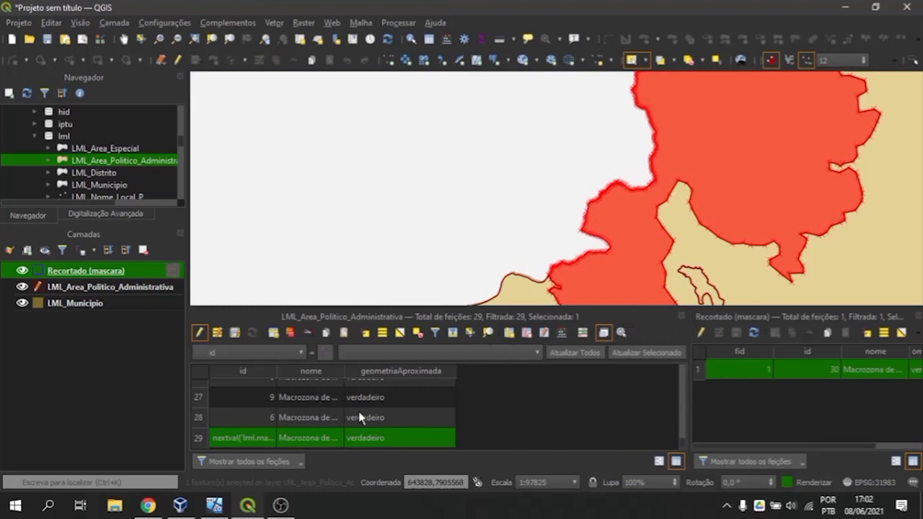
{"action": "left_click_drag", "start_coordinate": [344, 371], "coordinate": [452, 371]}
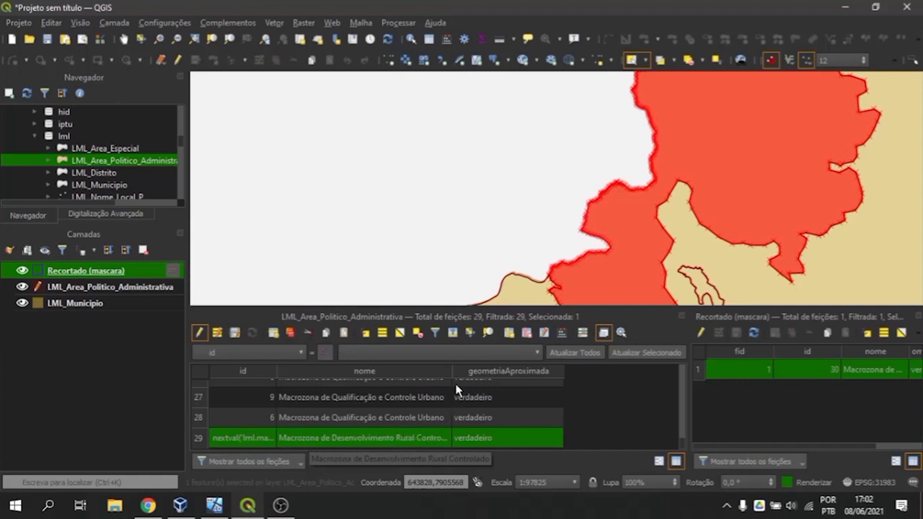
{"action": "left_click_drag", "start_coordinate": [453, 371], "coordinate": [481, 371]}
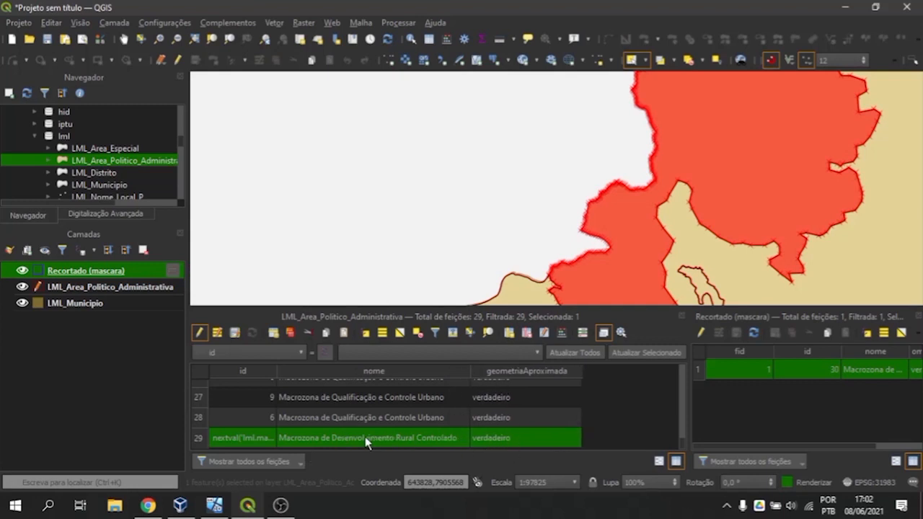
{"action": "left_click", "coordinate": [234, 334]}
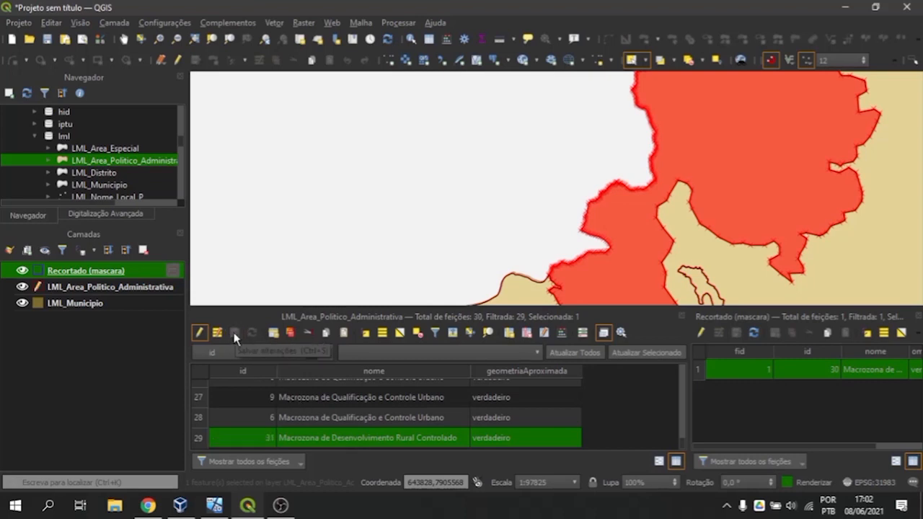
Clear the feature selections in both layers and close their attribute tables
{"action": "left_click", "coordinate": [417, 335]}
{"action": "left_click_drag", "start_coordinate": [692, 386], "coordinate": [557, 379]}
{"action": "left_click", "coordinate": [787, 334]}
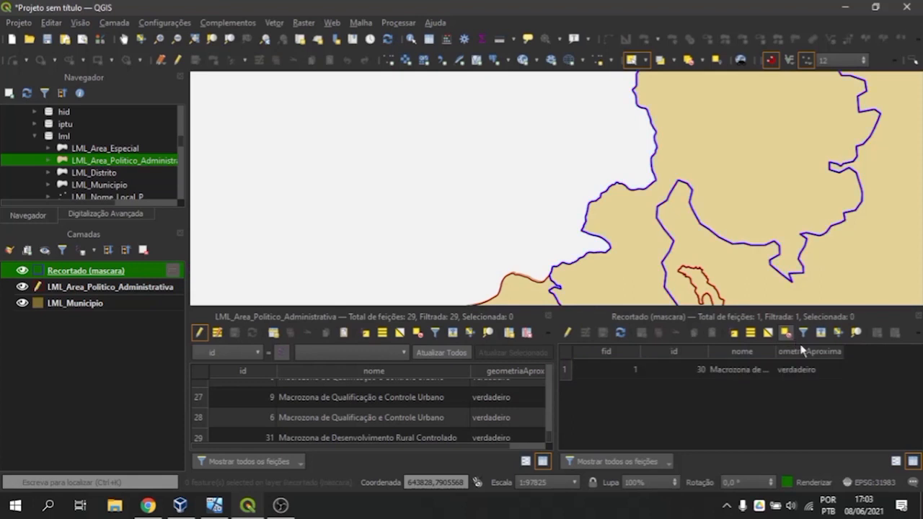
{"action": "left_click", "coordinate": [919, 316]}
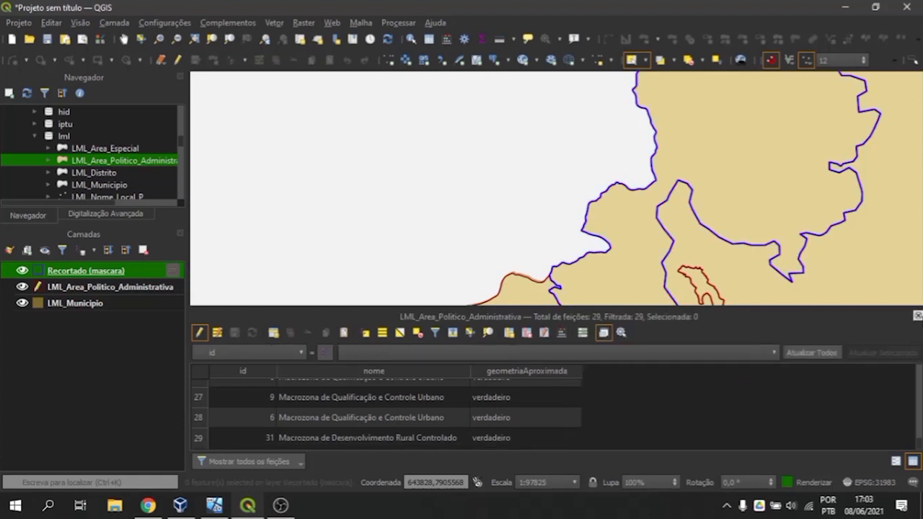
{"action": "left_click", "coordinate": [917, 316]}
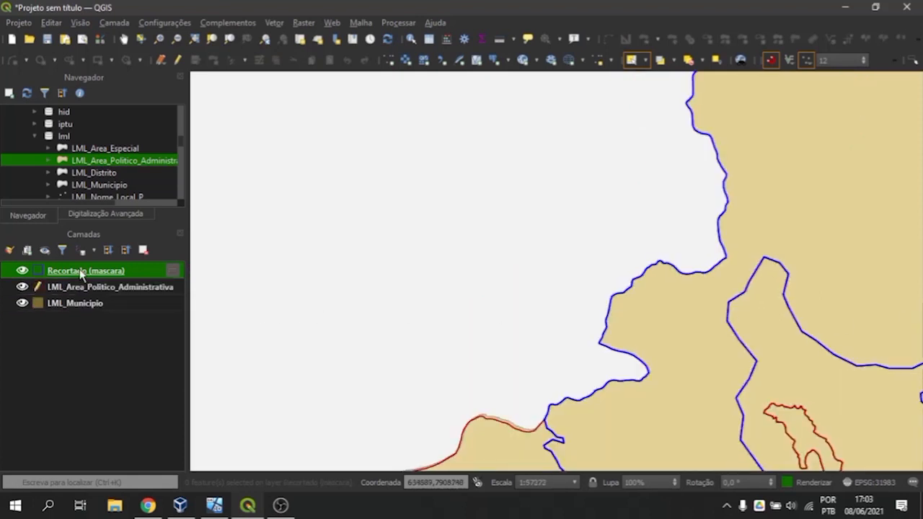
Remove the Recortado (mascara) layer from the project and examine the replaced boundary against LML_Municipio along the western edge
{"action": "left_click", "coordinate": [144, 249]}
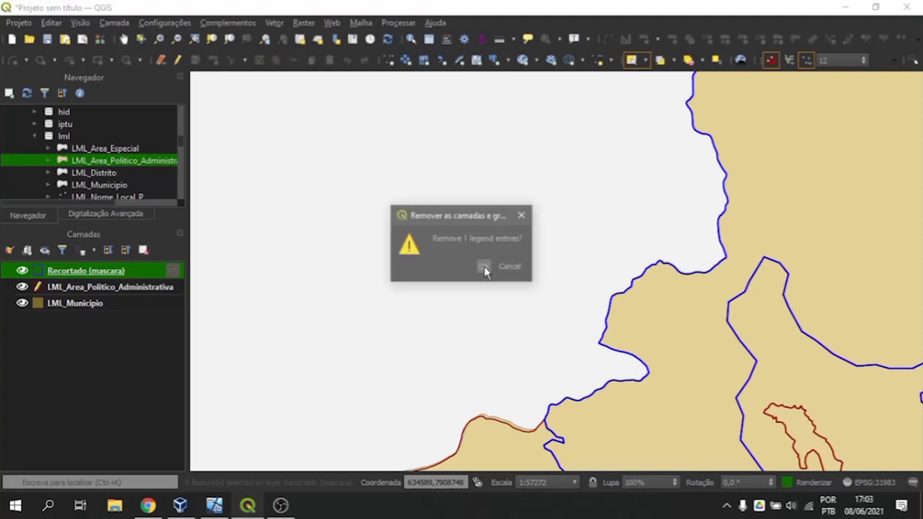
{"action": "left_click", "coordinate": [484, 266]}
{"action": "scroll", "coordinate": [498, 245], "scroll_direction": "down", "scroll_amount": 1}
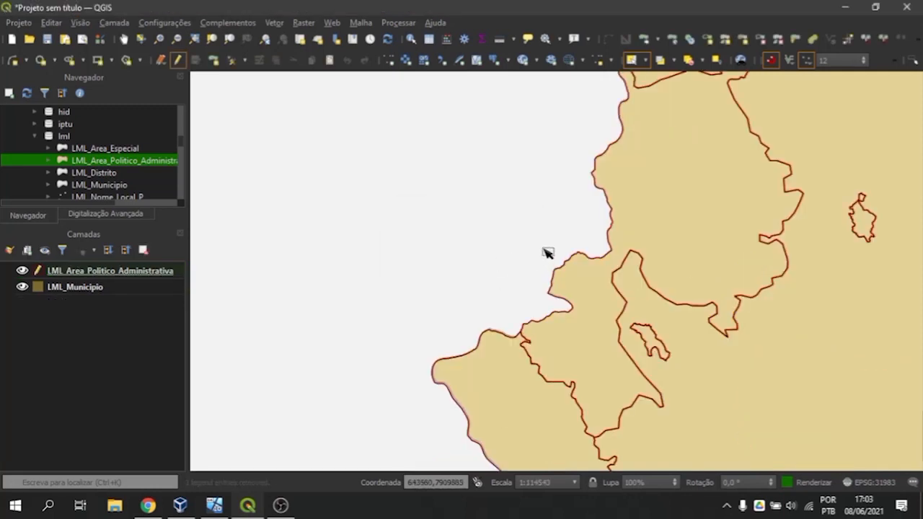
{"action": "scroll", "coordinate": [537, 350], "scroll_direction": "up", "scroll_amount": 1}
{"action": "scroll", "coordinate": [556, 331], "scroll_direction": "up", "scroll_amount": 1}
{"action": "left_click_drag", "start_coordinate": [572, 213], "coordinate": [513, 371]}
{"action": "scroll", "coordinate": [517, 206], "scroll_direction": "down", "scroll_amount": 1}
{"action": "scroll", "coordinate": [536, 138], "scroll_direction": "down", "scroll_amount": 1}
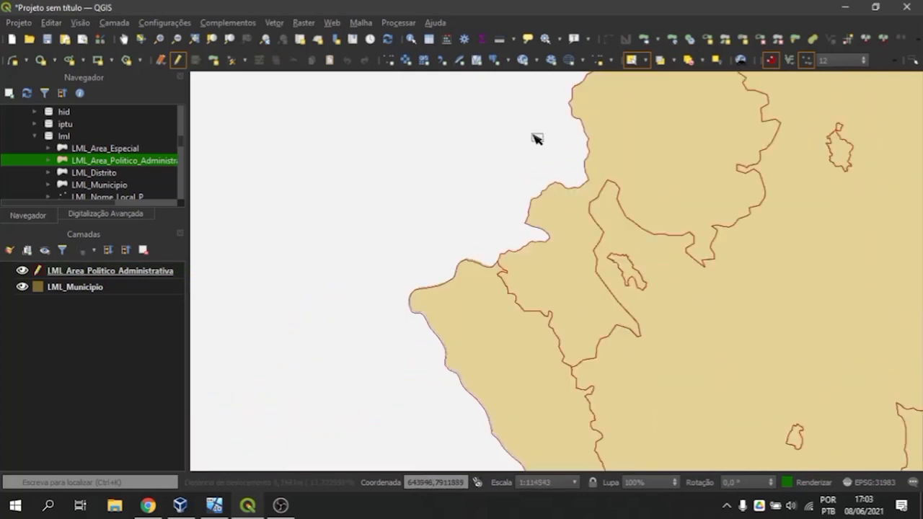
Examine the LML_Area_Politico_Administrativa outline against LML_Municipio from the southwestern bend up to the northern inlets for remaining mismatches
{"action": "scroll", "coordinate": [561, 214], "scroll_direction": "up", "scroll_amount": 1}
{"action": "left_click_drag", "start_coordinate": [492, 207], "coordinate": [486, 240]}
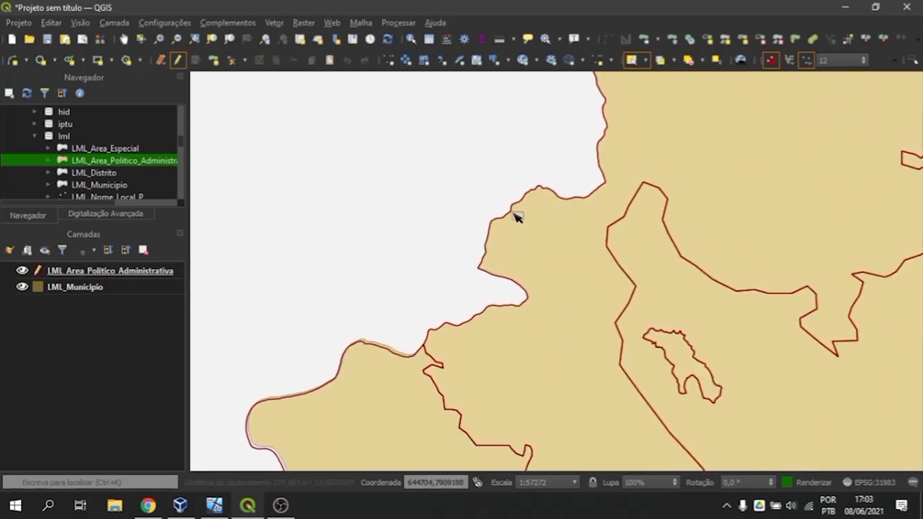
{"action": "left_click", "coordinate": [119, 275]}
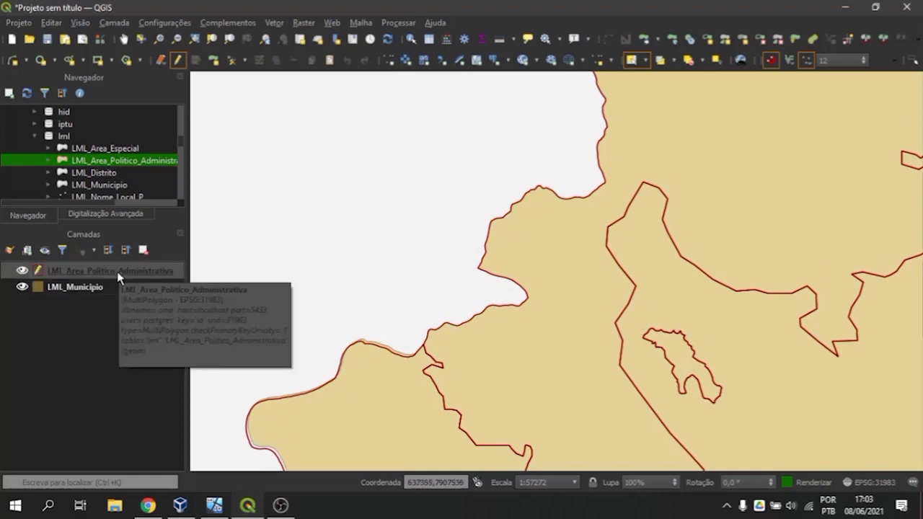
{"action": "left_click", "coordinate": [106, 289]}
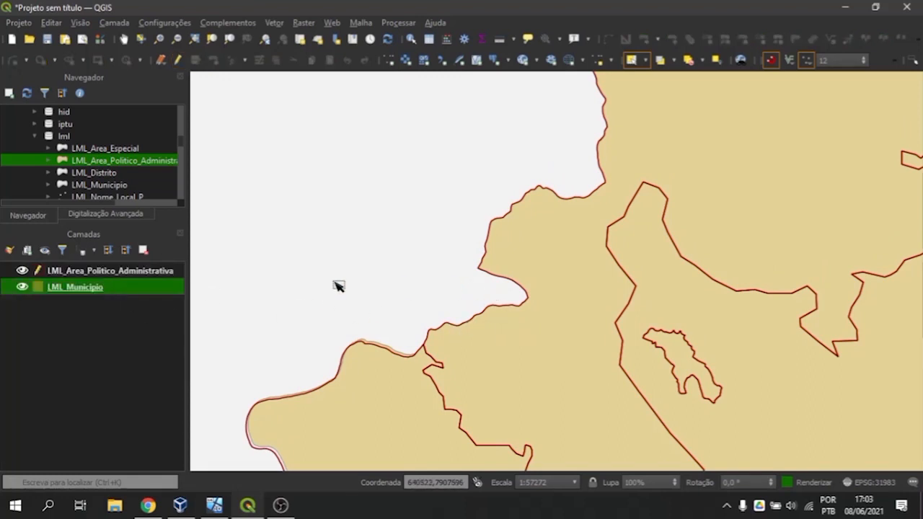
{"action": "left_click", "coordinate": [98, 270]}
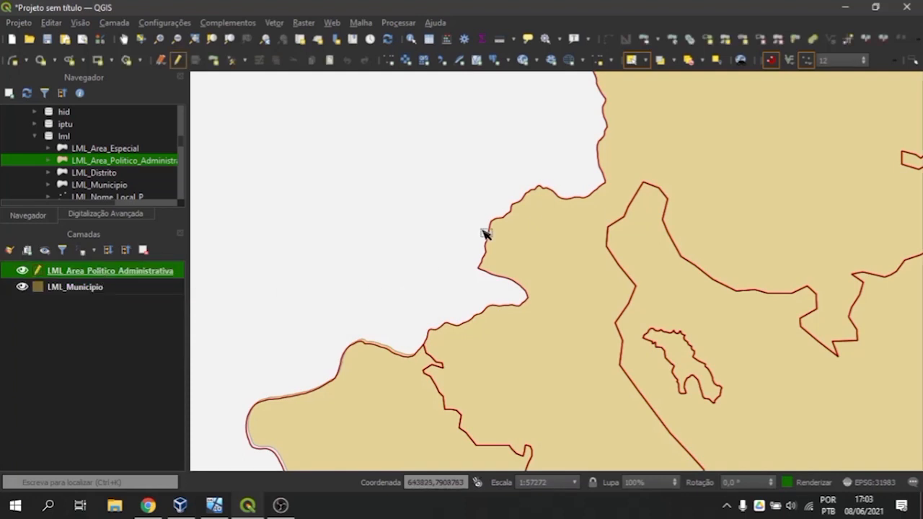
{"action": "scroll", "coordinate": [486, 233], "scroll_direction": "down", "scroll_amount": 1}
{"action": "scroll", "coordinate": [616, 245], "scroll_direction": "down", "scroll_amount": 1}
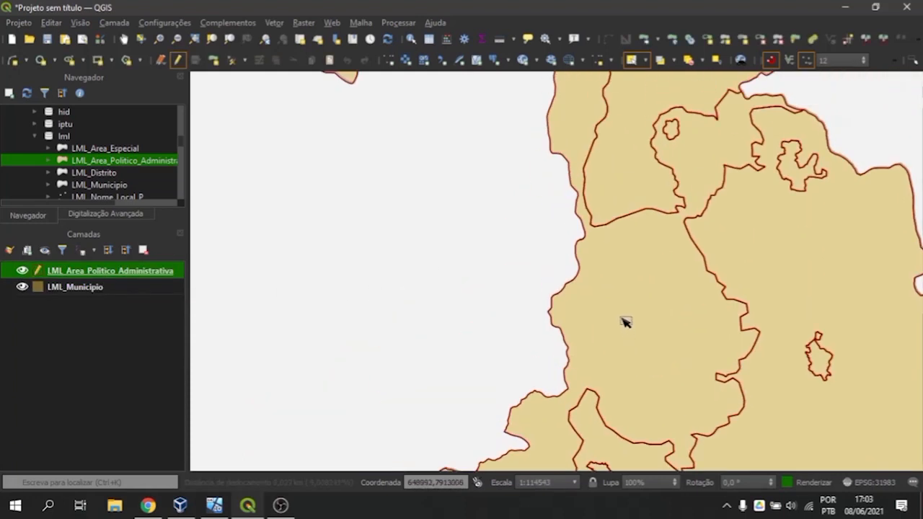
{"action": "left_click_drag", "start_coordinate": [546, 178], "coordinate": [542, 274]}
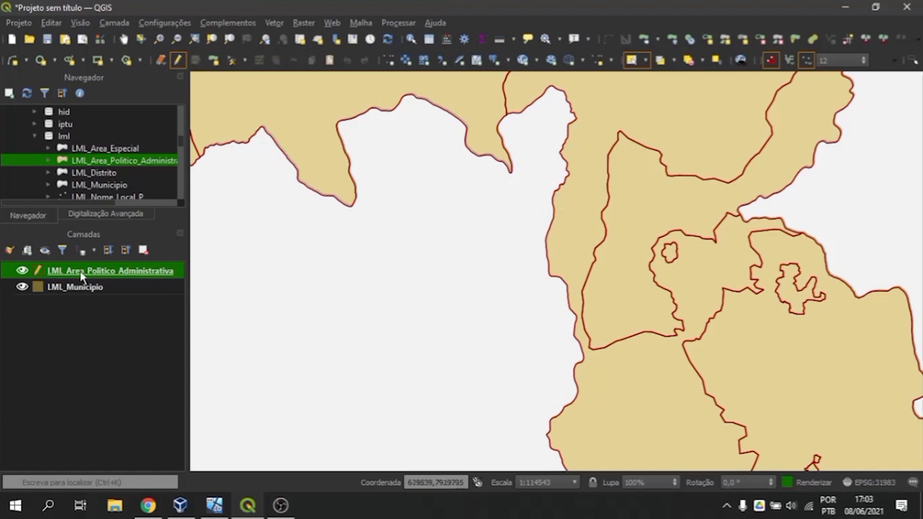
End the editing session on the LML_Area_Politico_Administrativa layer and view the corrected boundary as a whole
{"action": "left_click", "coordinate": [177, 60]}
{"action": "scroll", "coordinate": [493, 267], "scroll_direction": "down", "scroll_amount": 1}
{"action": "scroll", "coordinate": [492, 267], "scroll_direction": "up", "scroll_amount": 3}
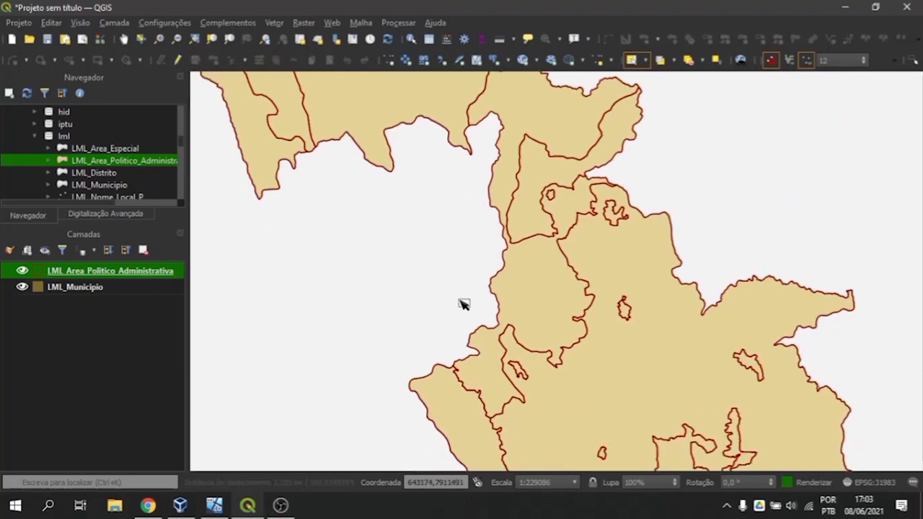